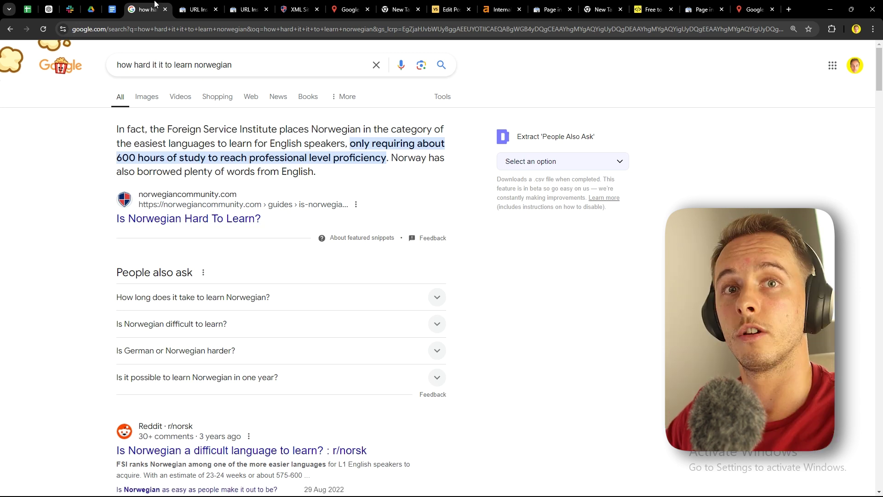
Copy the Is Norwegian Hard To Learn link and confirm URL Inspection shows 'URL is on Google'.
{"action": "right_click", "coordinate": [143, 219]}
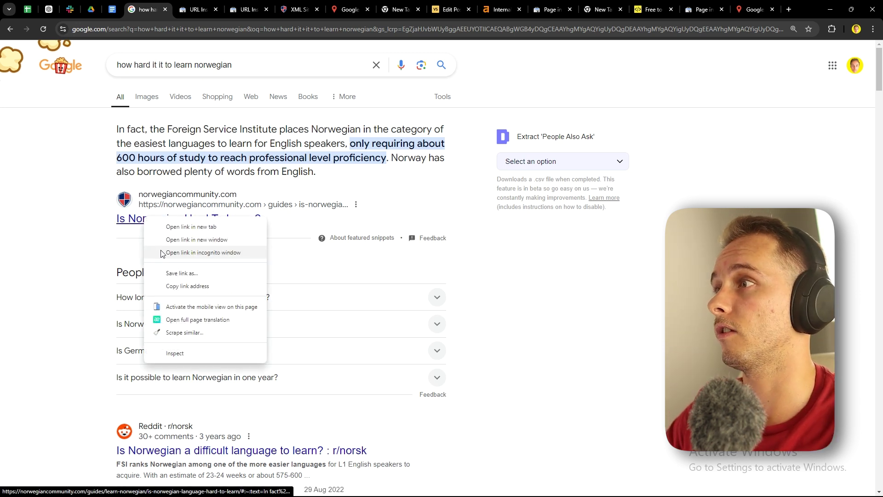
{"action": "left_click", "coordinate": [177, 286]}
{"action": "left_click", "coordinate": [196, 9]}
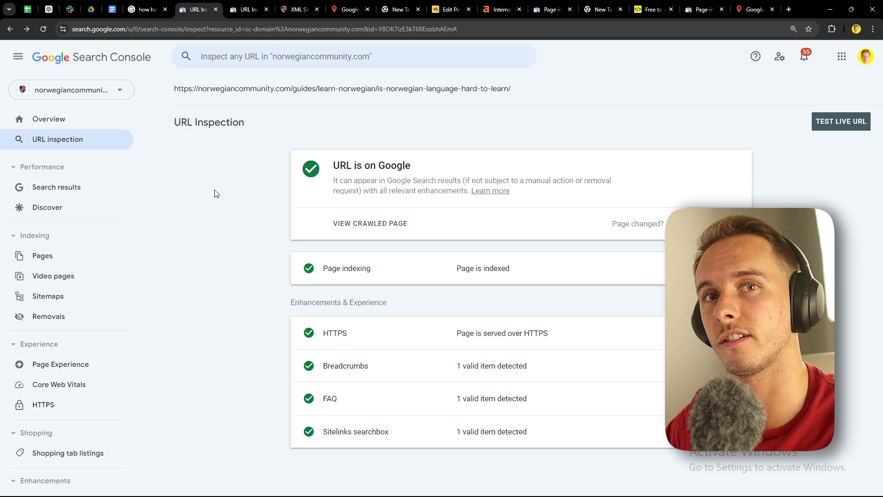
{"action": "left_click", "coordinate": [240, 61]}
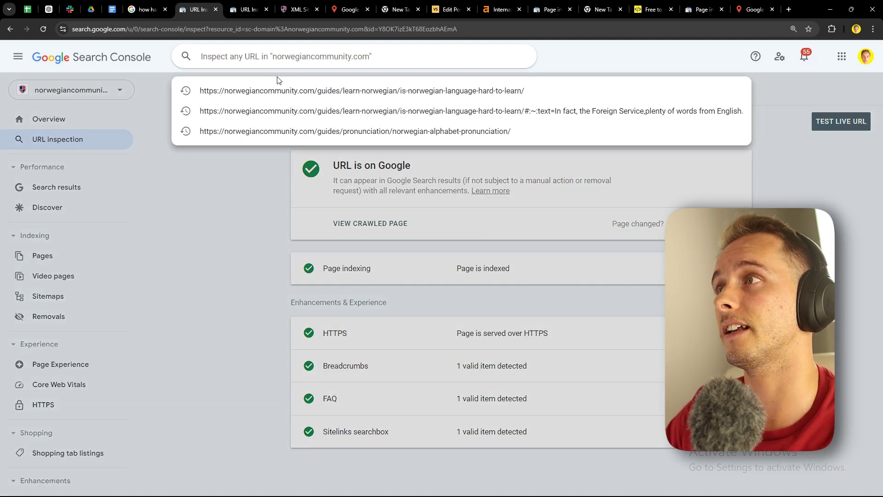
{"action": "left_click", "coordinate": [222, 221]}
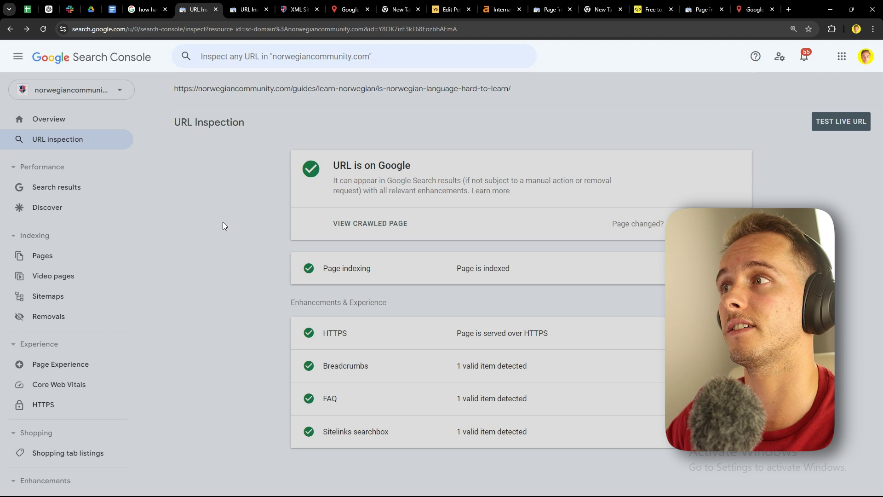
{"action": "left_click_drag", "start_coordinate": [339, 167], "coordinate": [402, 166]}
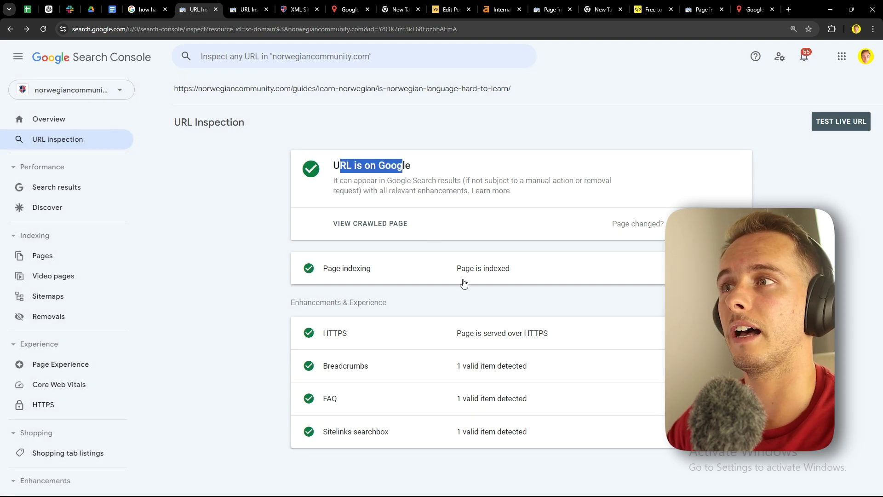
{"action": "left_click", "coordinate": [231, 263]}
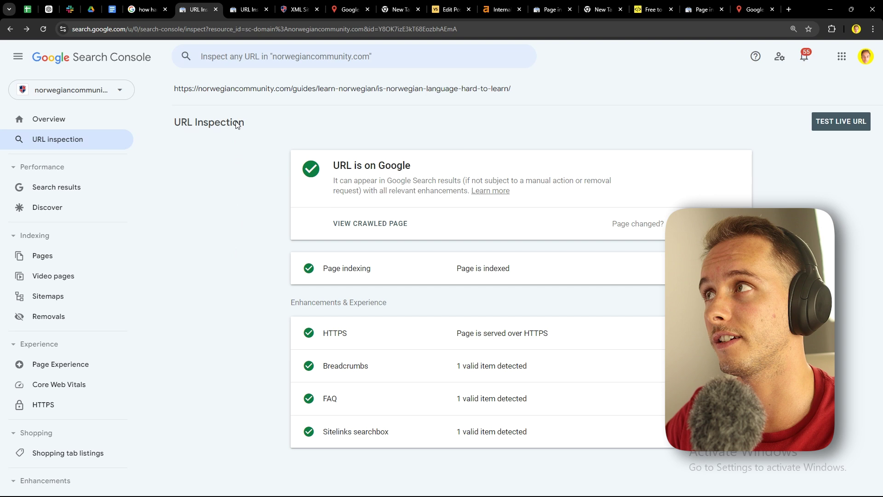
Review the norwegian-alphabet-pronunciation inspection: 'URL is not on Google', Discovered – currently not indexed.
{"action": "left_click", "coordinate": [238, 8]}
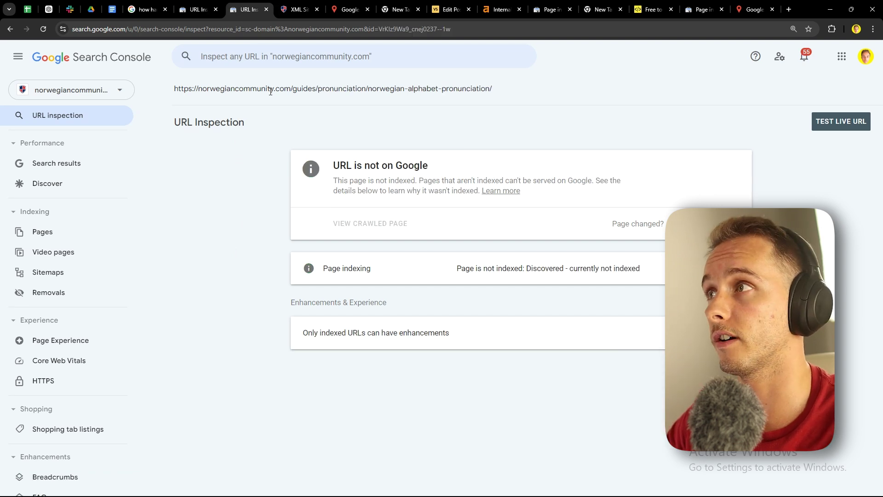
{"action": "left_click_drag", "start_coordinate": [178, 91], "coordinate": [504, 99]}
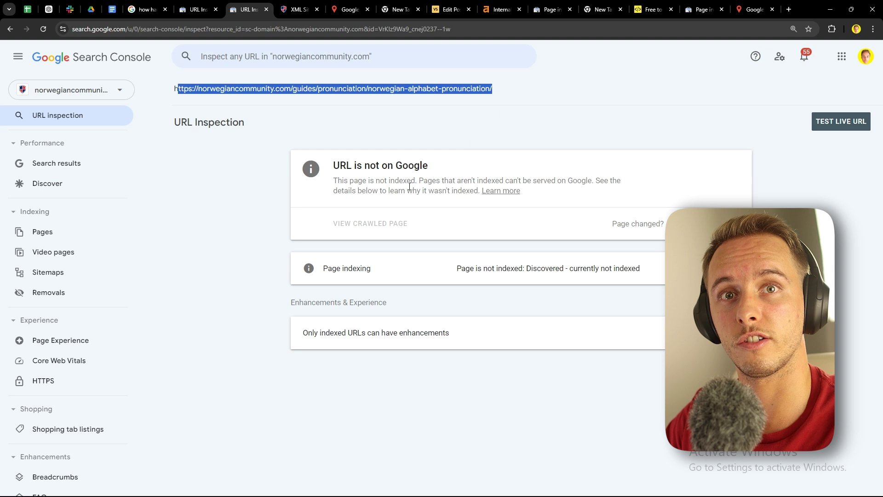
{"action": "left_click", "coordinate": [294, 168]}
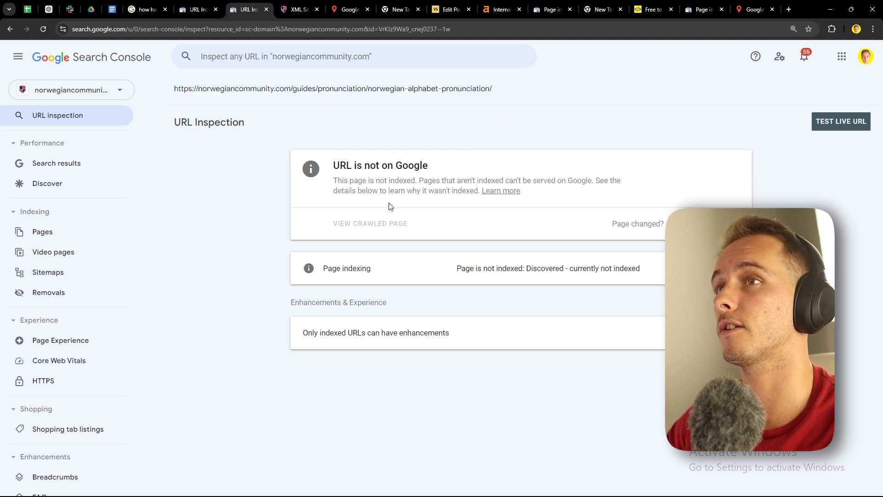
{"action": "left_click_drag", "start_coordinate": [339, 167], "coordinate": [425, 168]}
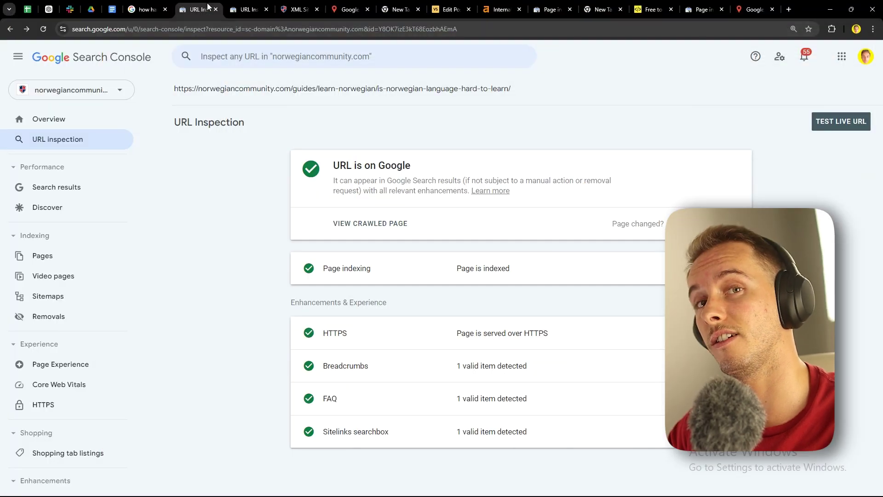
{"action": "left_click", "coordinate": [240, 5]}
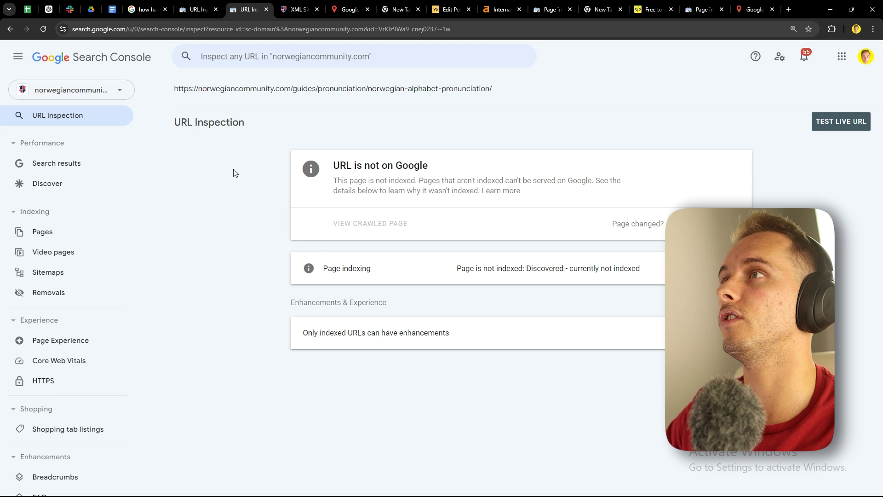
Reload the Bulk Inspect URLs page to clear its previous results.
{"action": "key", "text": "ctrl+Tab"}
{"action": "key", "text": "ctrl+Tab"}
{"action": "scroll", "coordinate": [233, 174], "scroll_direction": "up", "scroll_amount": 10}
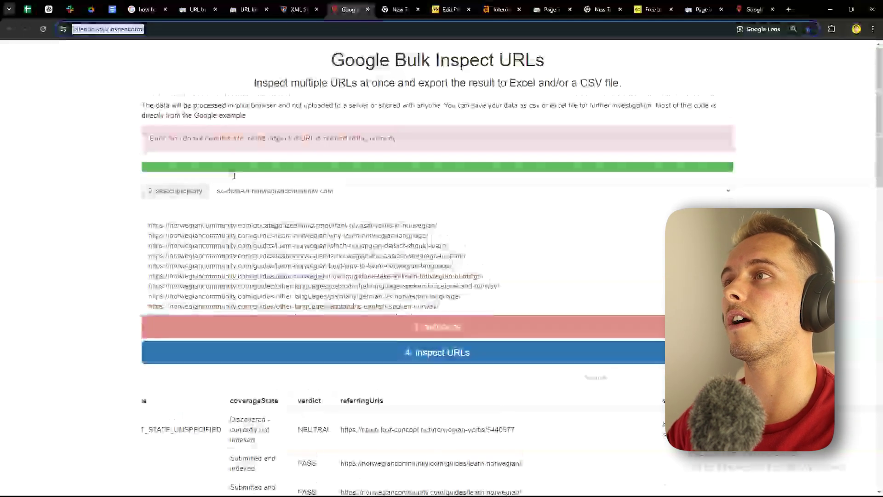
{"action": "key", "text": "Return"}
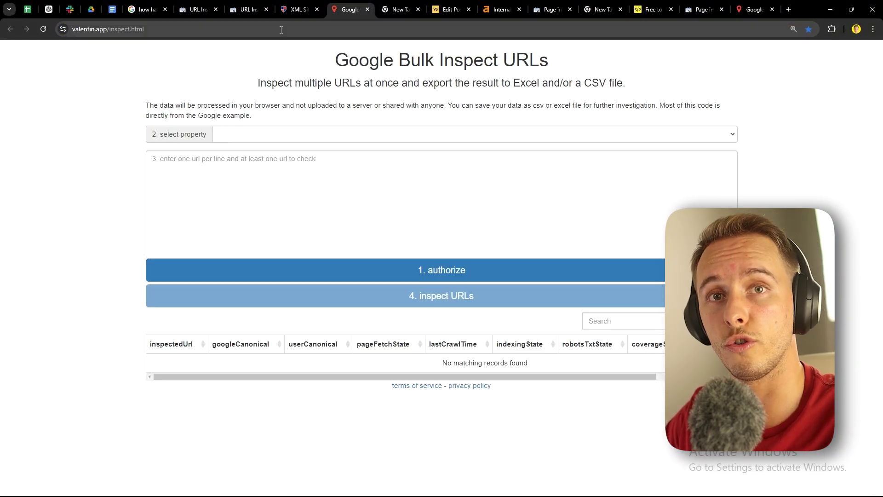
Open post-sitemap.xml from the Yoast sitemap index, listing the site's 34 post URLs.
{"action": "left_click", "coordinate": [294, 8]}
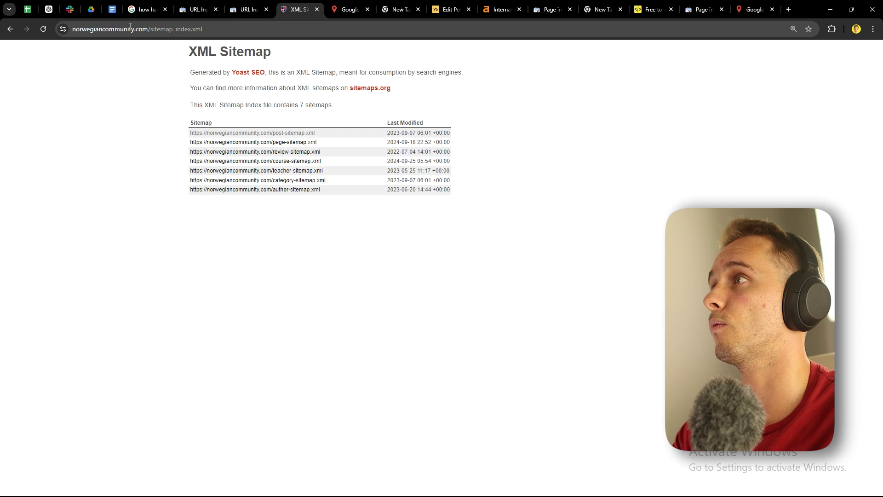
{"action": "left_click", "coordinate": [82, 28]}
{"action": "left_click", "coordinate": [81, 28]}
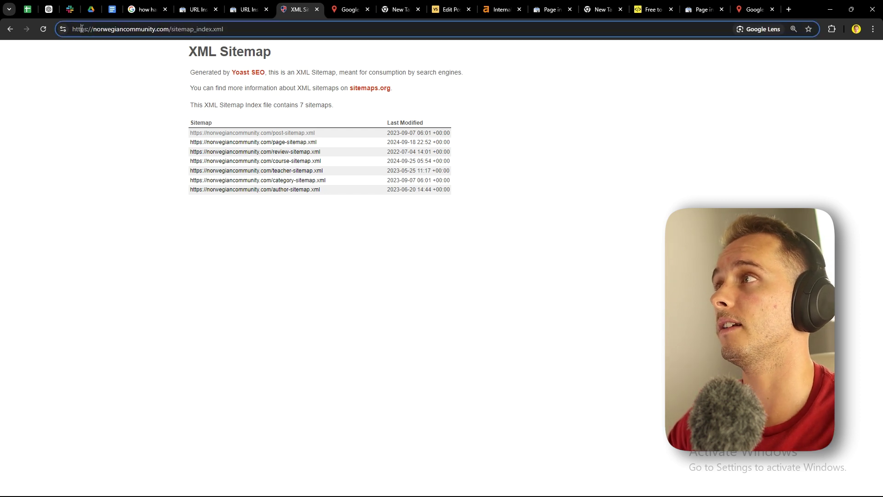
{"action": "left_click_drag", "start_coordinate": [80, 29], "coordinate": [173, 29]}
{"action": "left_click_drag", "start_coordinate": [181, 29], "coordinate": [173, 31]}
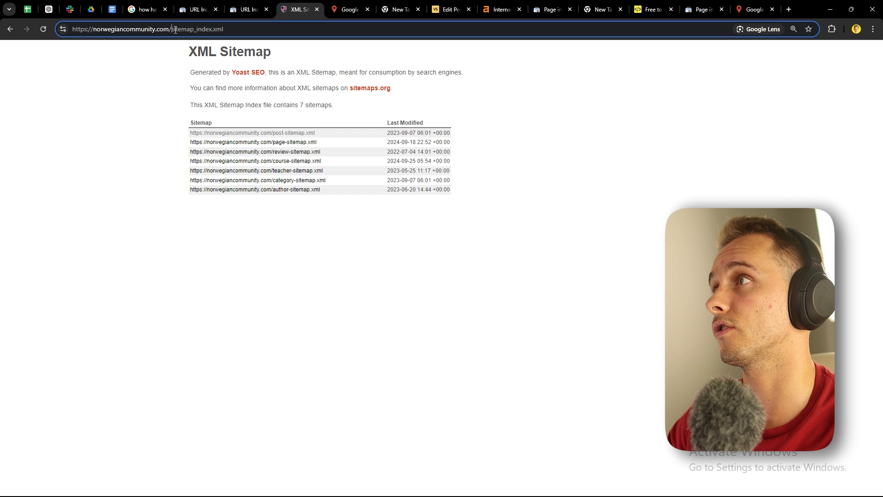
{"action": "left_click_drag", "start_coordinate": [183, 30], "coordinate": [201, 29]}
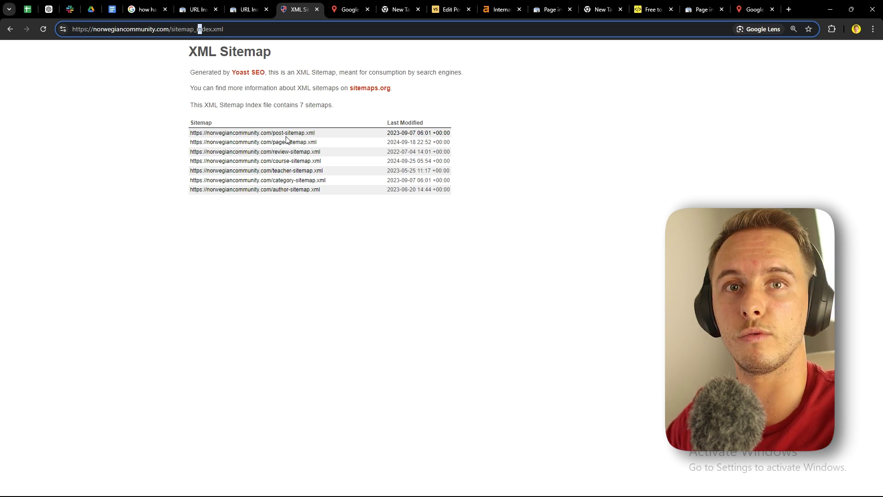
{"action": "left_click", "coordinate": [272, 134]}
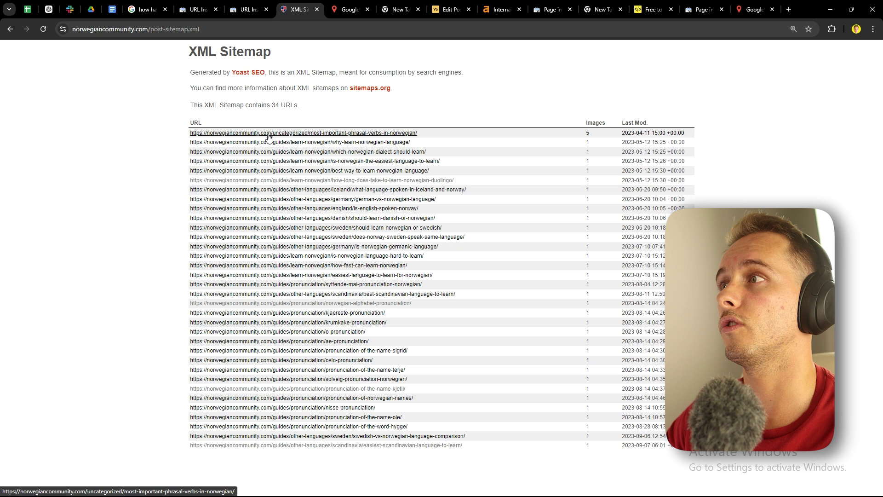
Scrape the sitemap's post links with Scrape similar, keep only the URL column, and copy them.
{"action": "left_click_drag", "start_coordinate": [181, 131], "coordinate": [398, 256]}
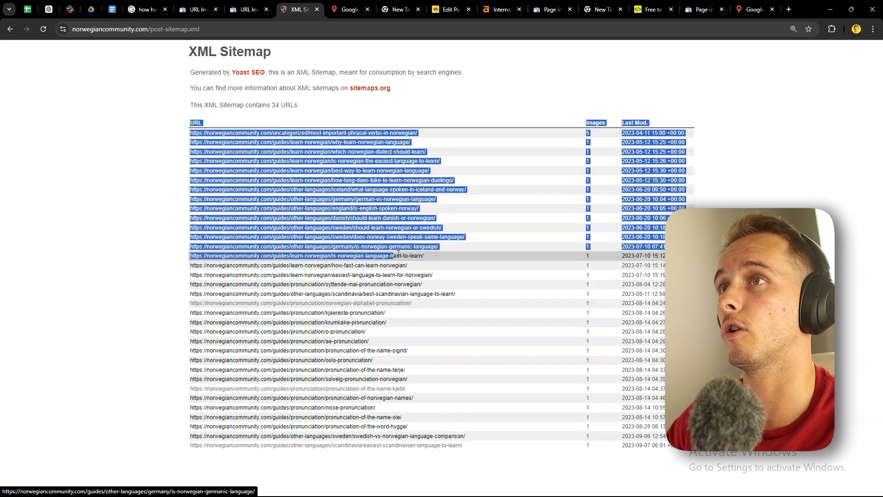
{"action": "left_click", "coordinate": [120, 153]}
{"action": "right_click", "coordinate": [234, 133]}
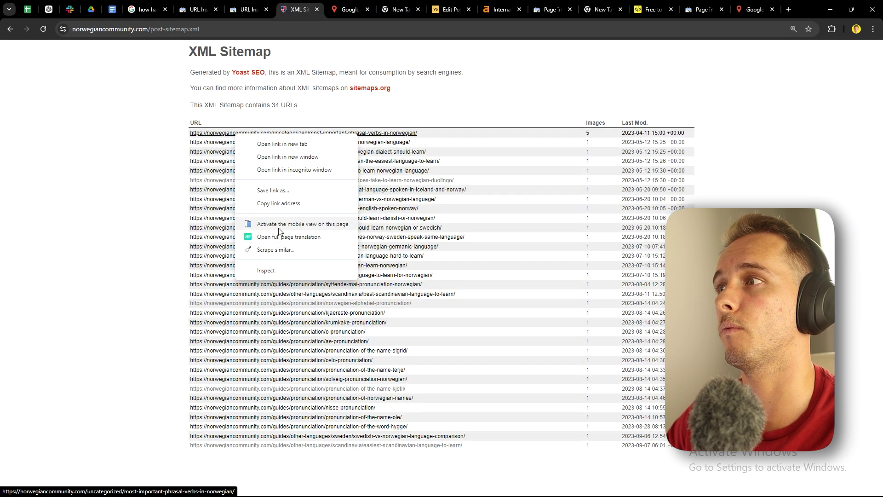
{"action": "left_click", "coordinate": [269, 253]}
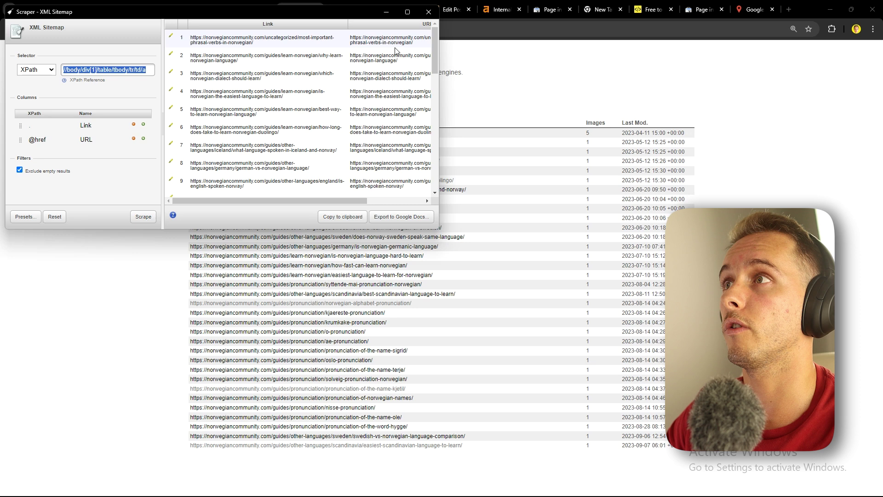
{"action": "left_click", "coordinate": [134, 124]}
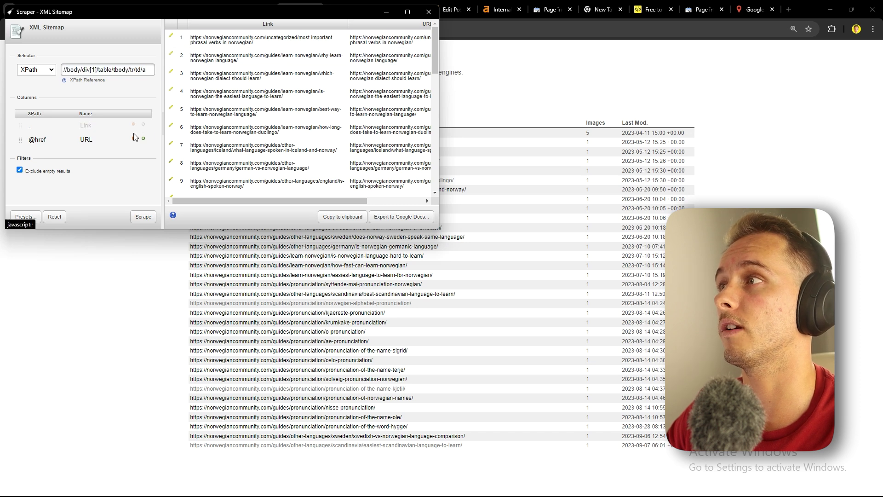
{"action": "left_click", "coordinate": [146, 218]}
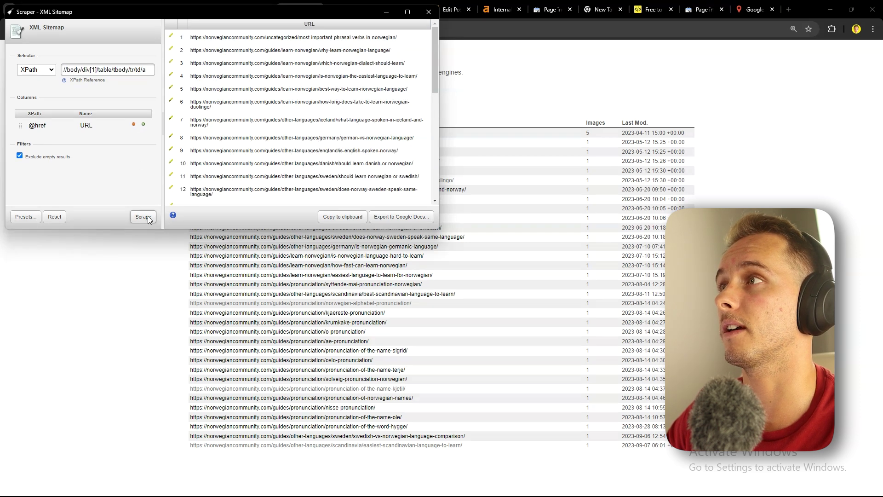
{"action": "left_click", "coordinate": [336, 217]}
Paste the scraped post URLs into the Bulk Inspect URLs list and delete the URL header line.
{"action": "key", "text": "alt+Tab"}
{"action": "key", "text": "ctrl+Tab"}
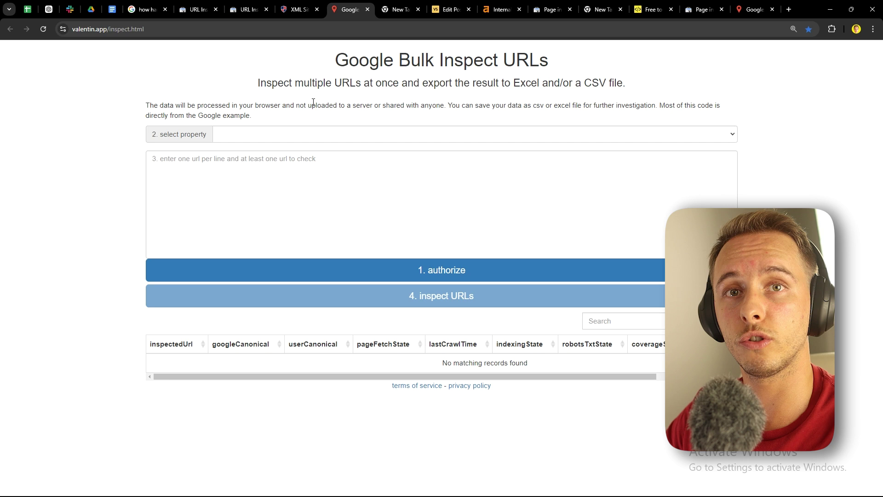
{"action": "left_click", "coordinate": [69, 29]}
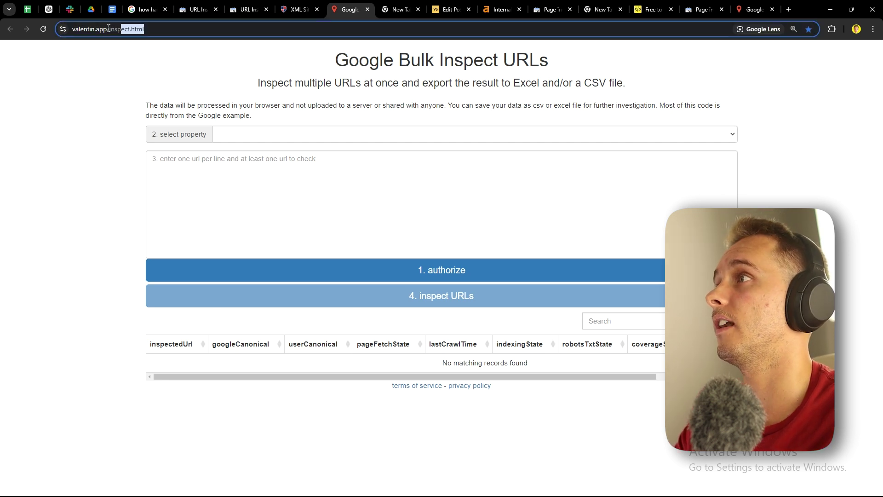
{"action": "left_click", "coordinate": [190, 178]}
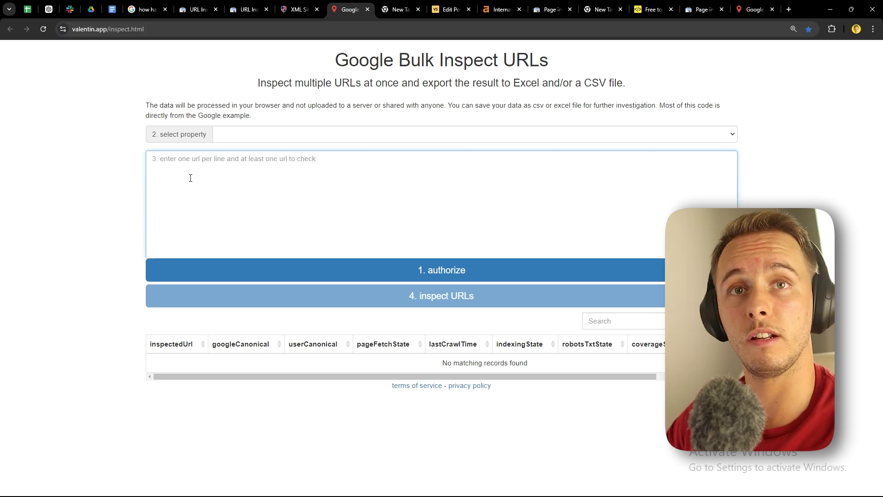
{"action": "key", "text": "ctrl+v"}
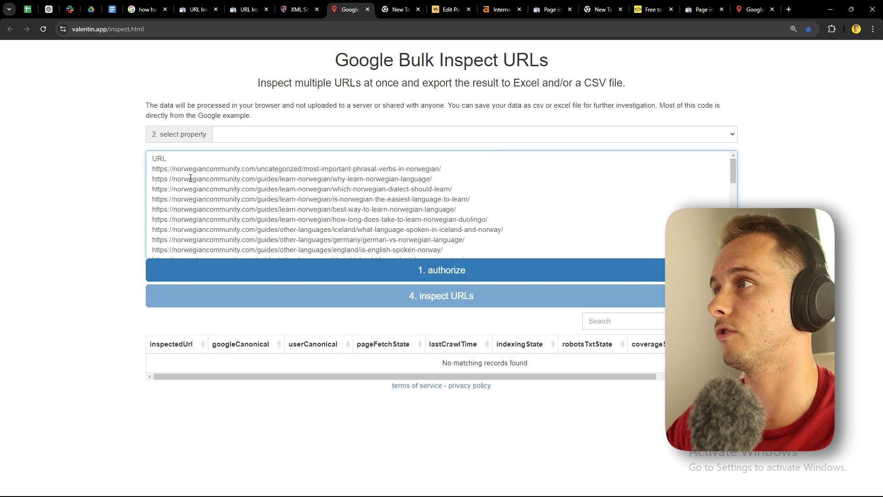
{"action": "left_click_drag", "start_coordinate": [170, 162], "coordinate": [151, 161]}
{"action": "key", "text": "BackSpace"}
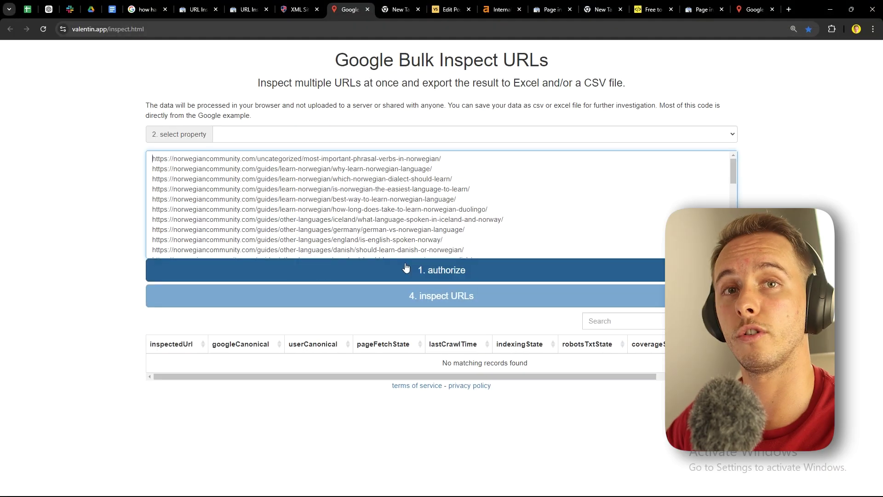
Authorize with a Google account and select the sc-domain:norwegiancommunity.com property.
{"action": "left_click", "coordinate": [419, 271]}
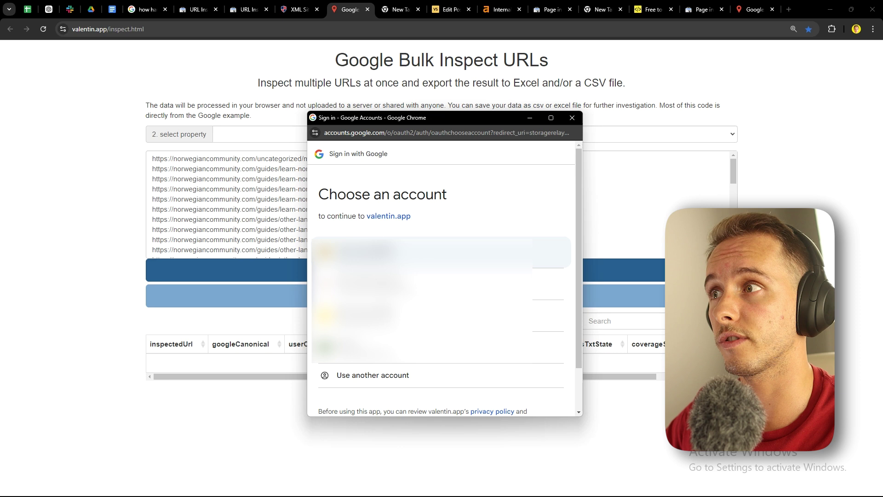
{"action": "left_click", "coordinate": [367, 252]}
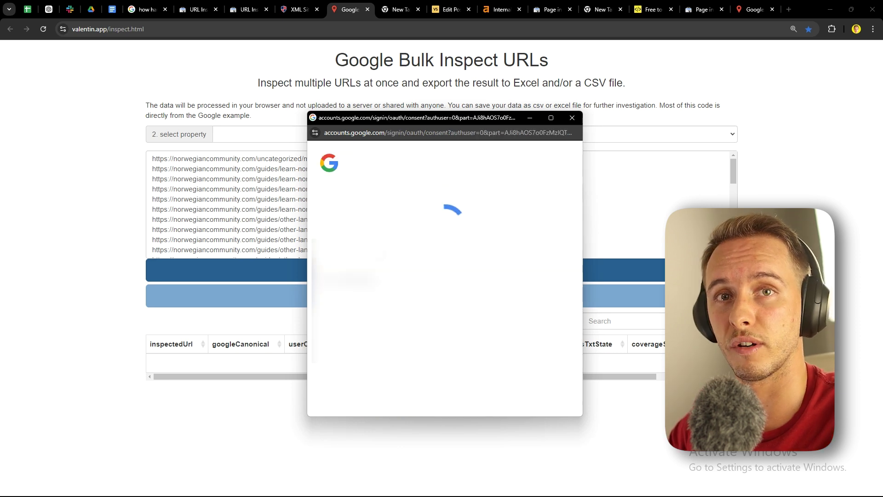
{"action": "key", "text": "Down"}
{"action": "key", "text": "Down"}
{"action": "key", "text": "Down"}
{"action": "key", "text": "Down"}
{"action": "key", "text": "Down"}
{"action": "key", "text": "Down"}
{"action": "key", "text": "Down"}
{"action": "key", "text": "Down"}
{"action": "key", "text": "Down"}
{"action": "key", "text": "Down"}
{"action": "key", "text": "Down"}
{"action": "key", "text": "Down"}
{"action": "key", "text": "Down"}
{"action": "key", "text": "Down"}
{"action": "key", "text": "Down"}
{"action": "key", "text": "Down"}
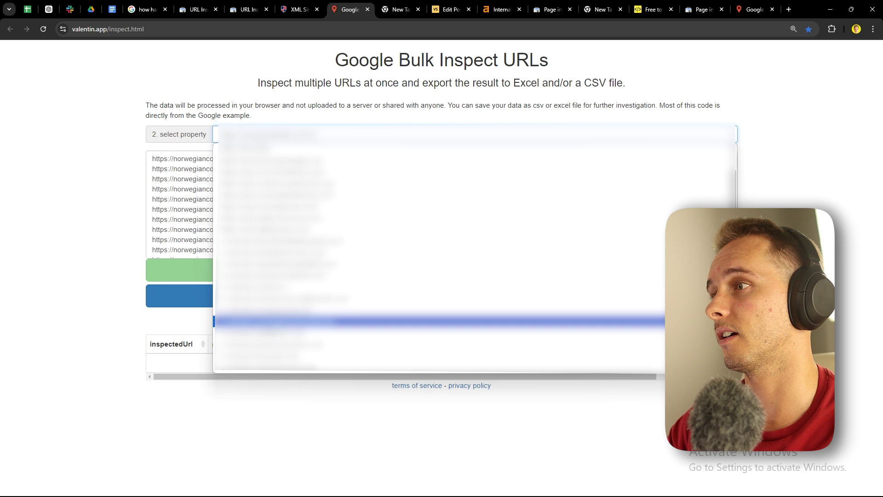
{"action": "left_click", "coordinate": [270, 317]}
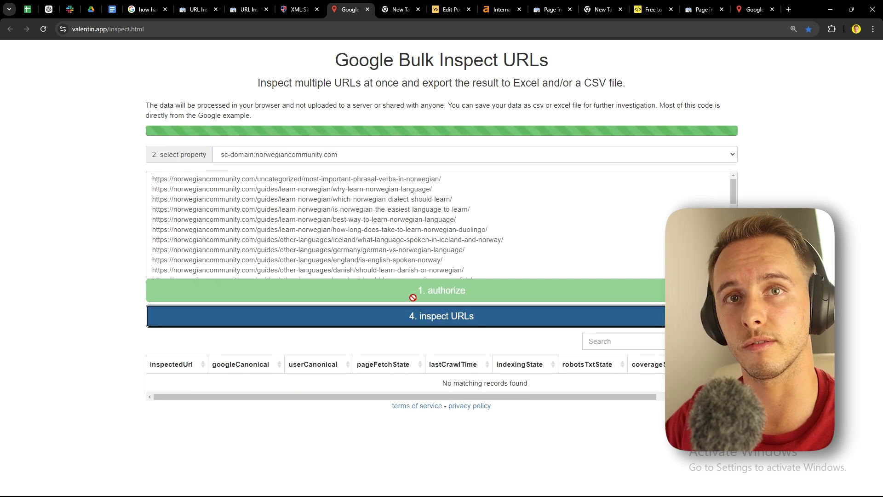
Review the inspection results table and export it as CSV, saving tableExport.csv.
{"action": "scroll", "coordinate": [437, 276], "scroll_direction": "down", "scroll_amount": 3}
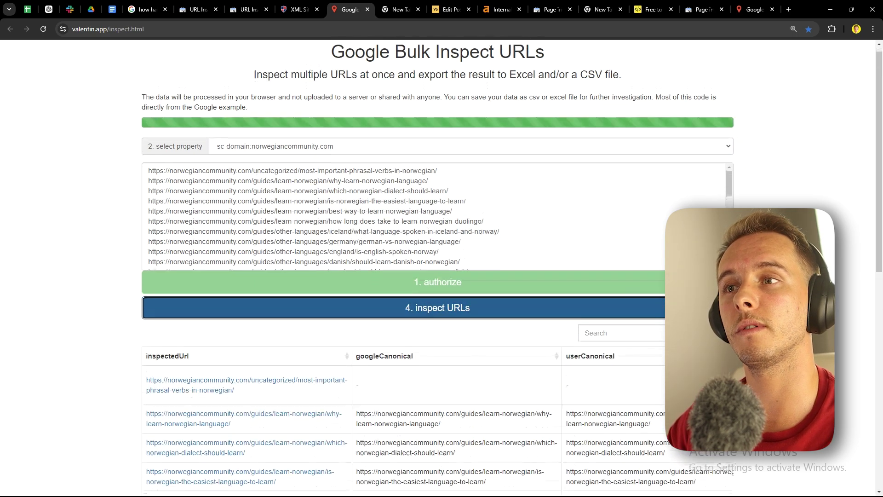
{"action": "scroll", "coordinate": [437, 276], "scroll_direction": "up", "scroll_amount": 3}
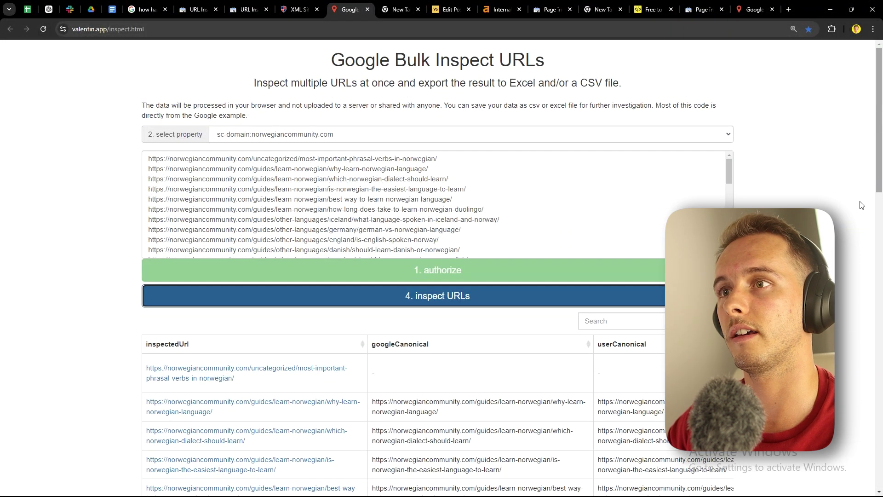
{"action": "scroll", "coordinate": [861, 205], "scroll_direction": "down", "scroll_amount": 5}
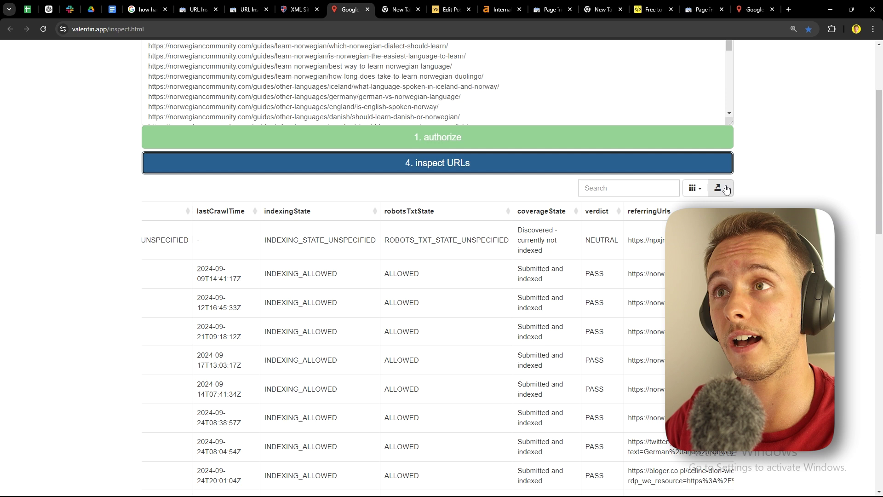
{"action": "left_click", "coordinate": [720, 187]}
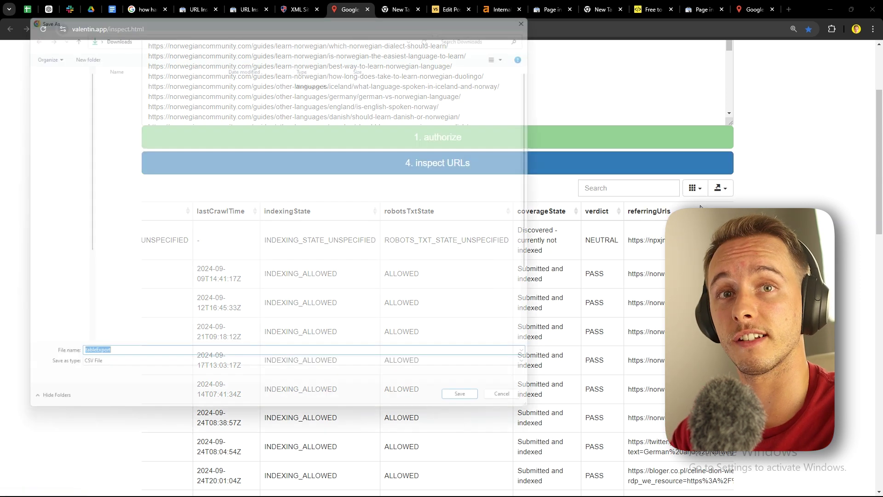
{"action": "key", "text": "Return"}
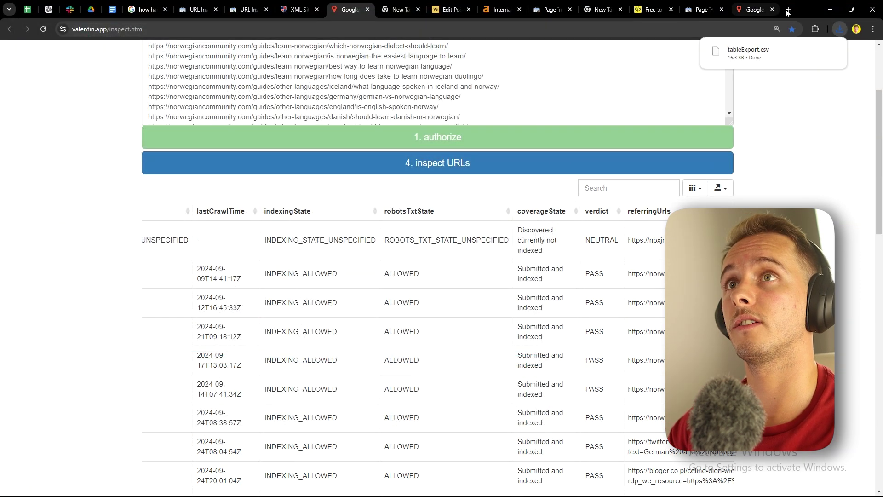
Create a new blank Google spreadsheet through sheets.new.
{"action": "left_click", "coordinate": [788, 9]}
{"action": "type", "text": "shee"}
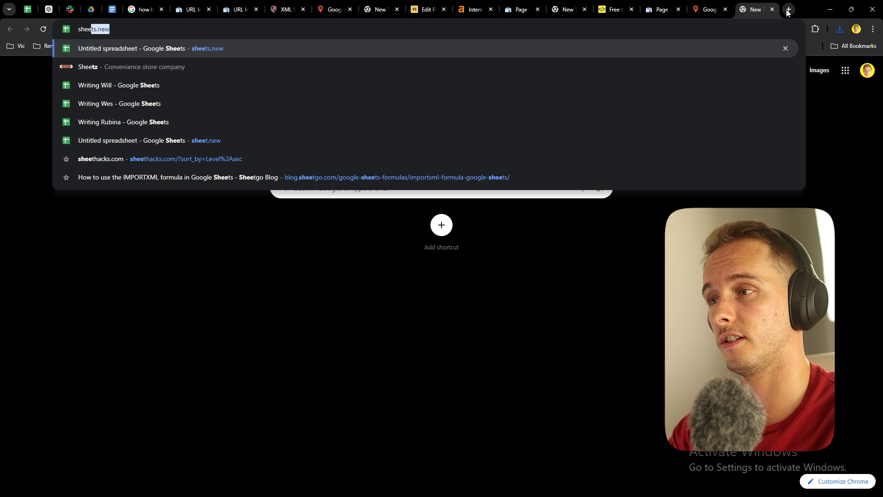
{"action": "key", "text": "Return"}
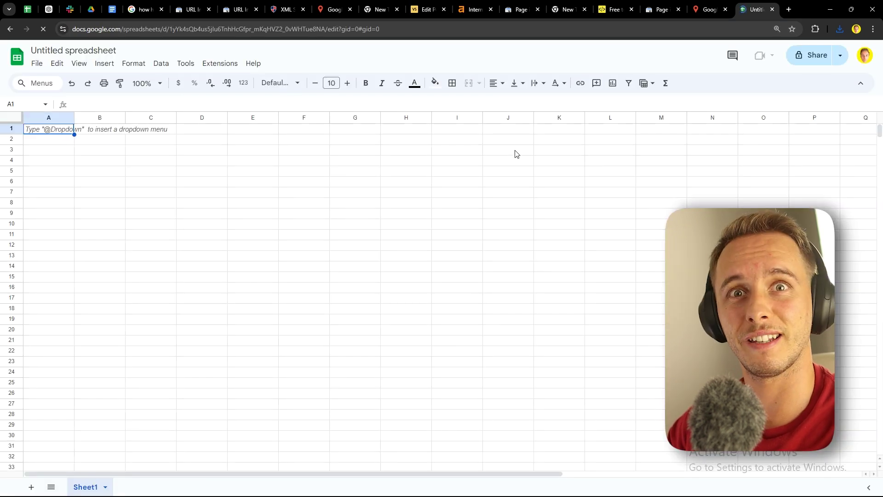
Import tableExport.csv from Downloads into the spreadsheet, replacing its contents.
{"action": "left_click", "coordinate": [37, 63]}
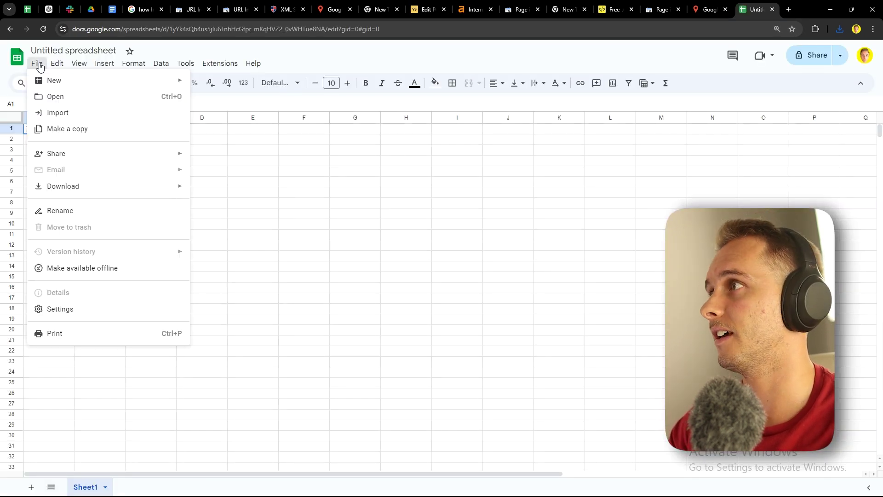
{"action": "left_click", "coordinate": [68, 115]}
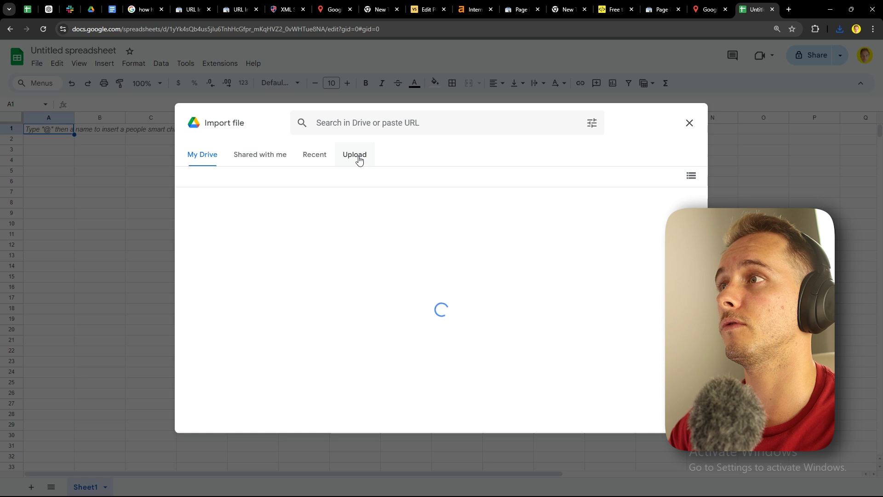
{"action": "left_click", "coordinate": [356, 155]}
{"action": "left_click", "coordinate": [436, 337]}
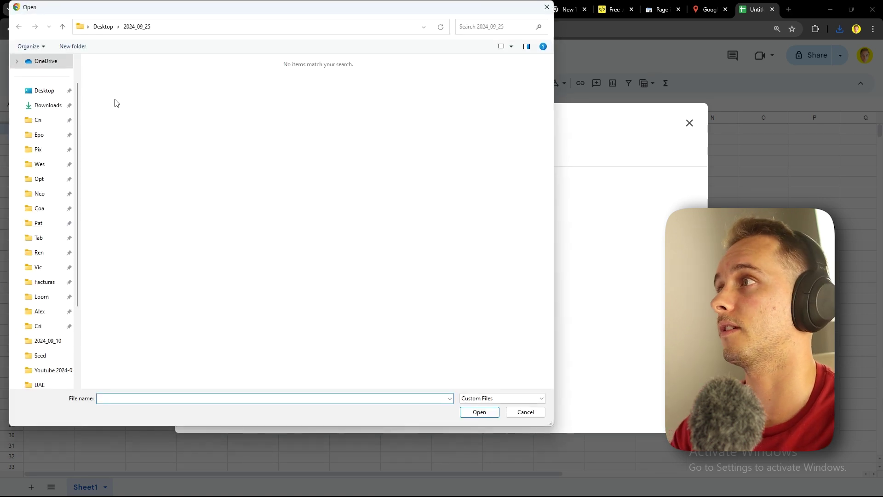
{"action": "left_click", "coordinate": [47, 107]}
{"action": "left_click", "coordinate": [110, 87]}
{"action": "double_click", "coordinate": [109, 91]}
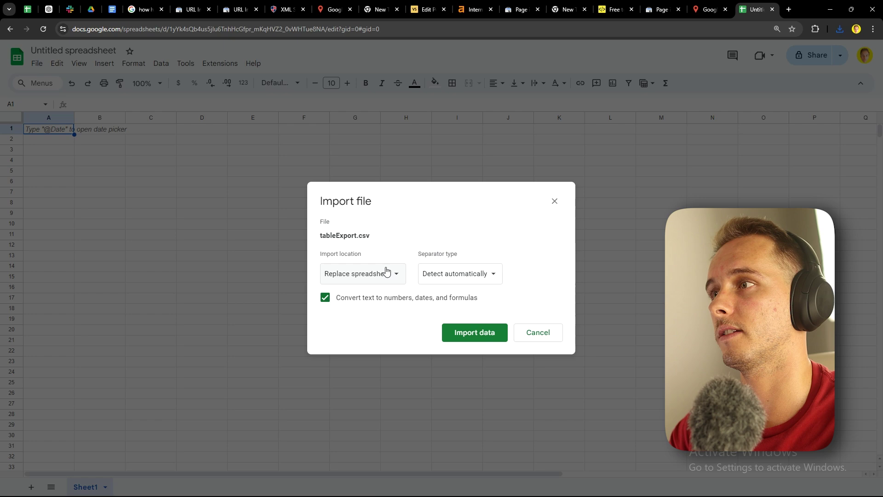
{"action": "left_click", "coordinate": [475, 334]}
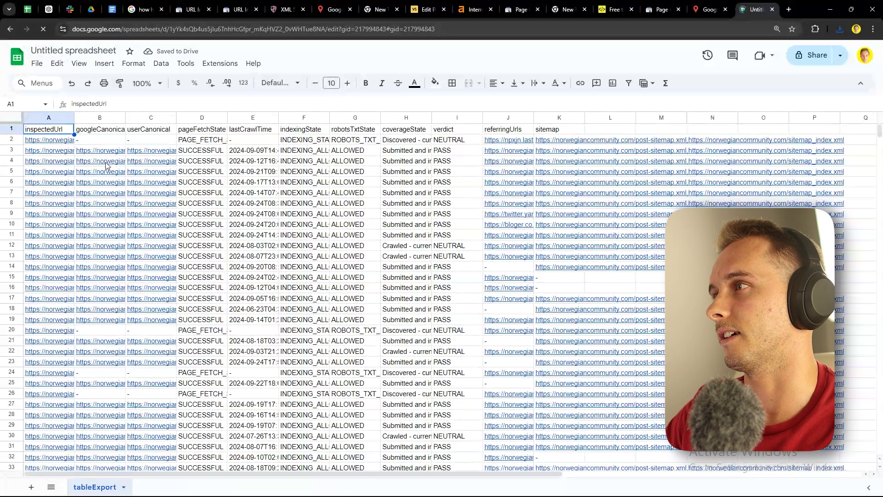
{"action": "left_click", "coordinate": [106, 162]}
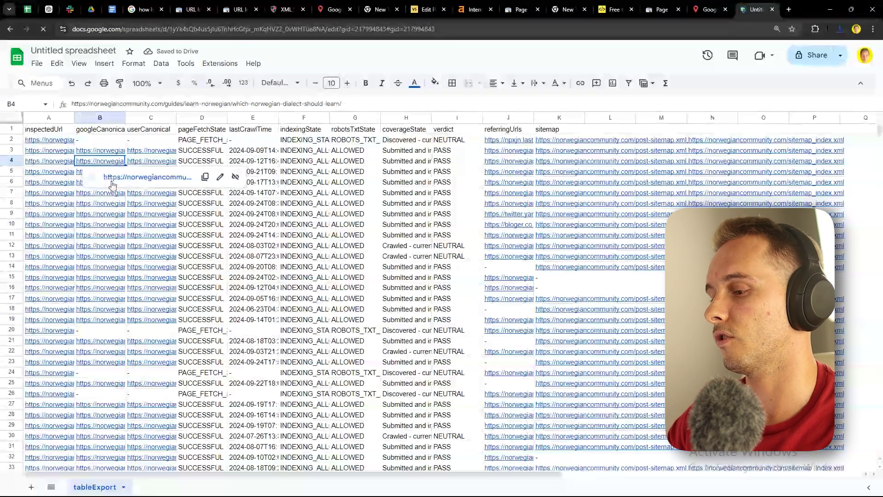
Add a filter to the data range and auto-fit column H to show coverageState values.
{"action": "key", "text": "ctrl+a"}
{"action": "key", "text": "ctrl+a"}
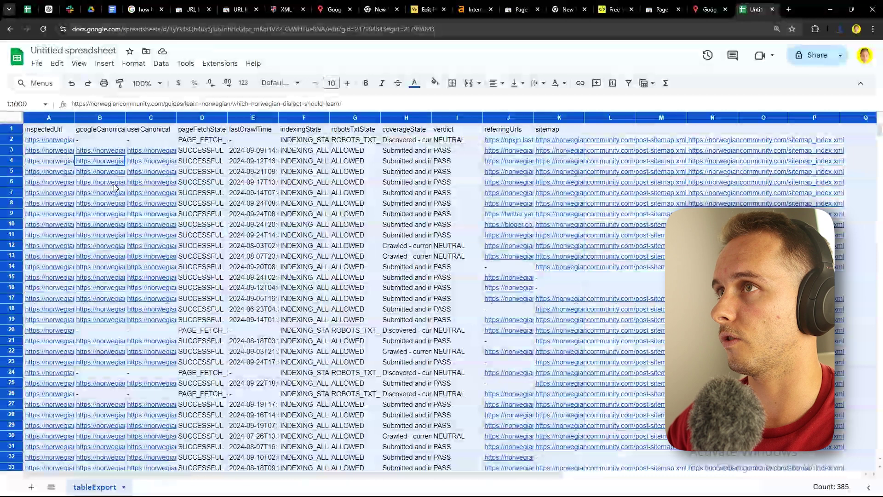
{"action": "left_click", "coordinate": [628, 86]}
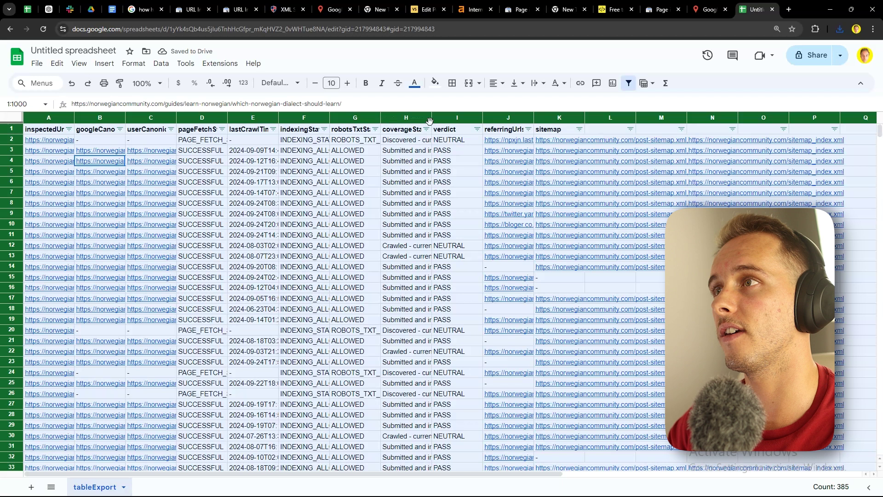
{"action": "left_click", "coordinate": [424, 161]}
{"action": "double_click", "coordinate": [432, 117]}
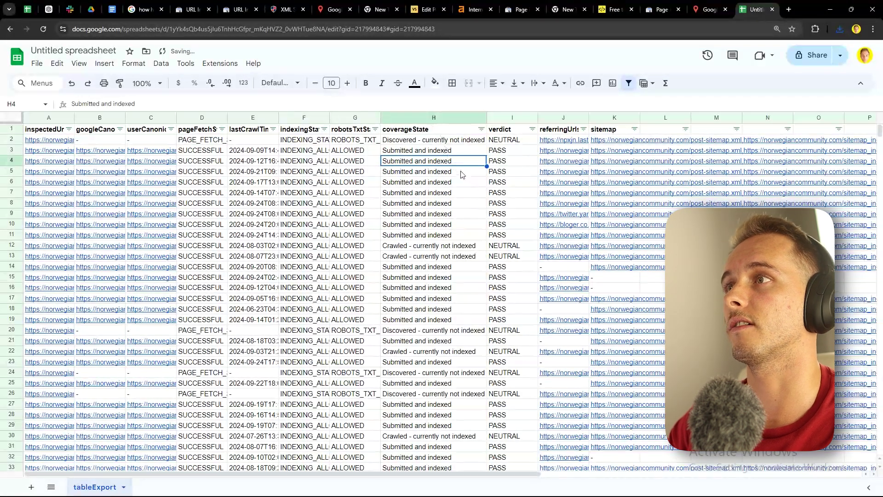
{"action": "left_click", "coordinate": [449, 153]}
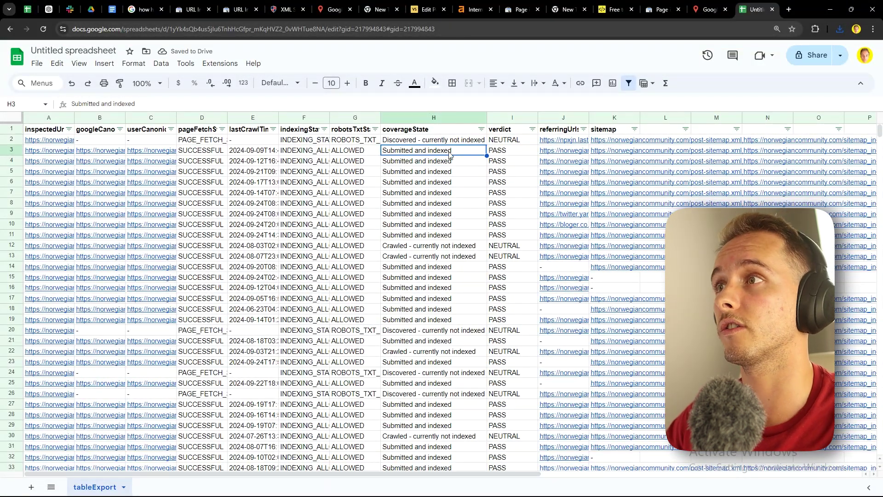
{"action": "left_click_drag", "start_coordinate": [449, 155], "coordinate": [448, 225]}
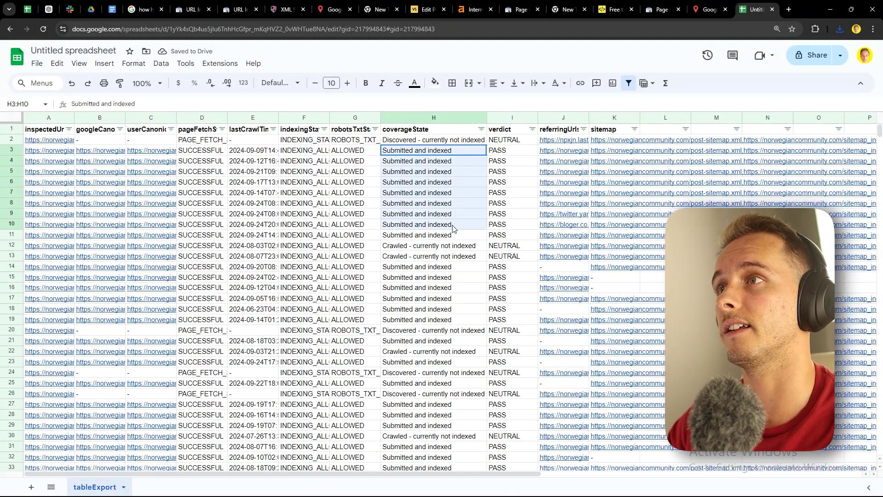
Filter coverageState to exclude (Blanks) and Submitted and indexed, leaving 8 not-indexed rows.
{"action": "left_click", "coordinate": [480, 130]}
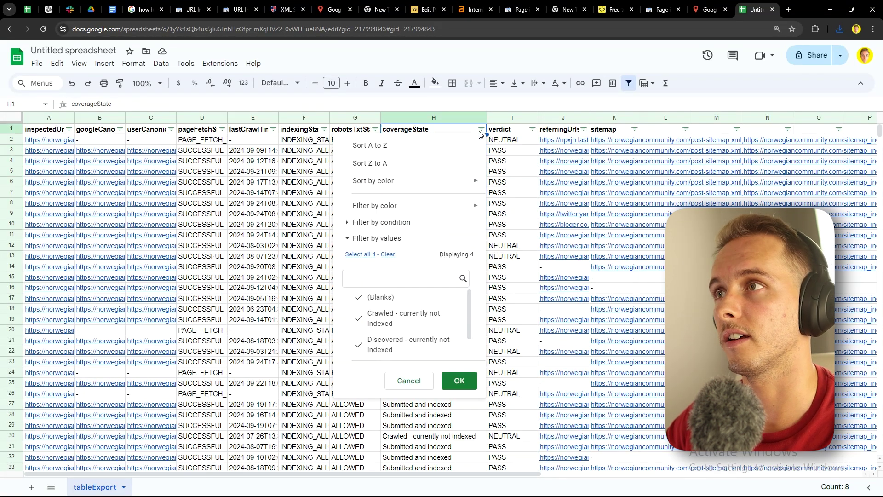
{"action": "left_click", "coordinate": [389, 298]}
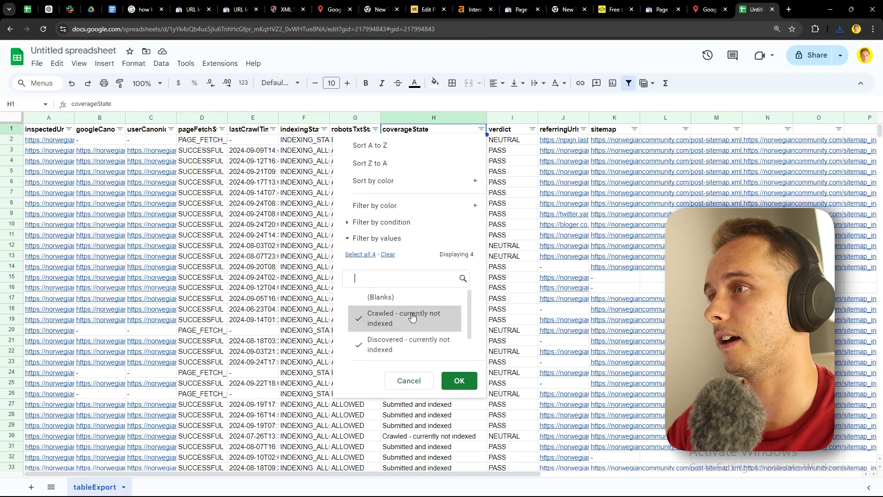
{"action": "scroll", "coordinate": [396, 322], "scroll_direction": "down", "scroll_amount": 1}
{"action": "left_click", "coordinate": [404, 347]}
{"action": "left_click", "coordinate": [452, 381]}
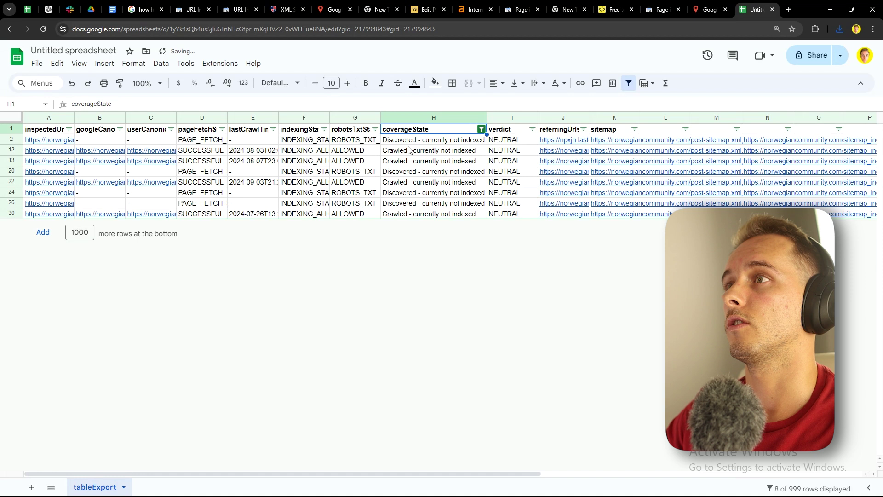
{"action": "left_click", "coordinate": [408, 140]}
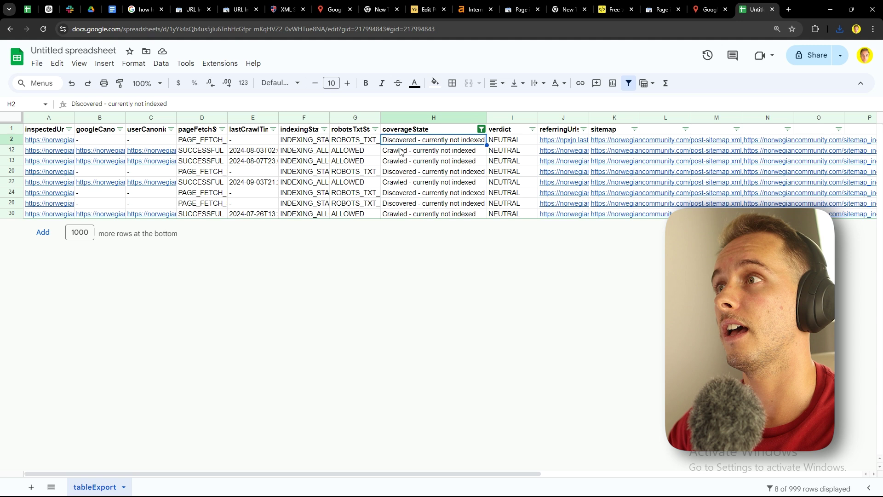
{"action": "left_click", "coordinate": [398, 152]}
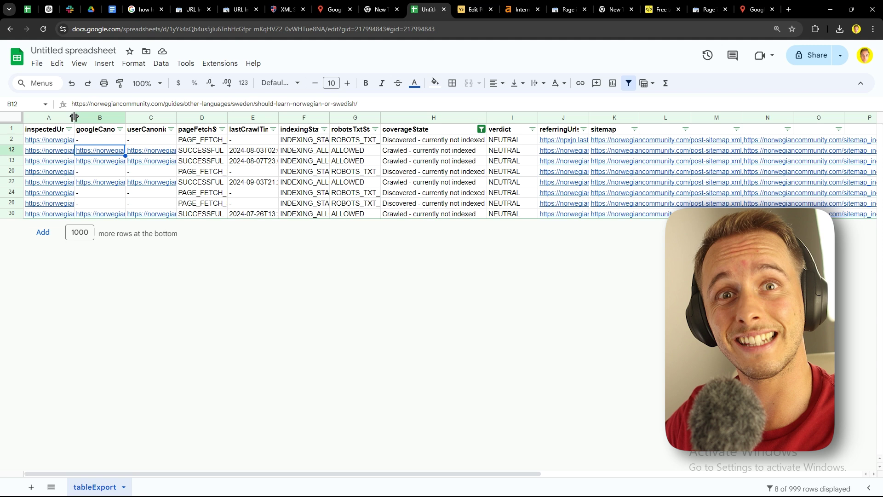
Auto-fit column A, copy the phrasal-verbs URL from A2, and inspect it in Search Console.
{"action": "double_click", "coordinate": [74, 117]}
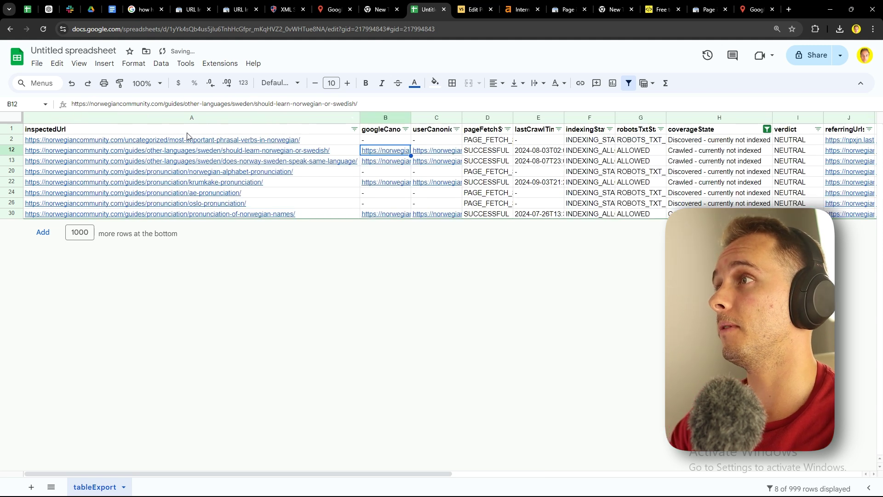
{"action": "left_click", "coordinate": [204, 142]}
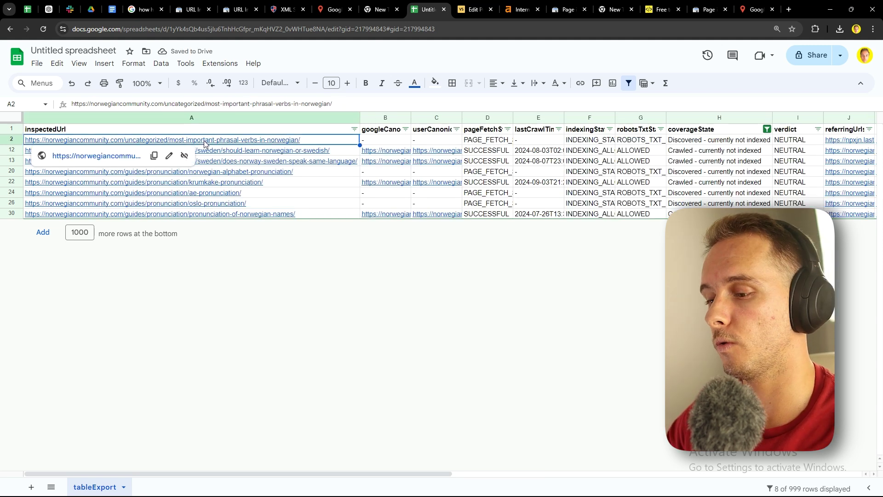
{"action": "key", "text": "ctrl+c"}
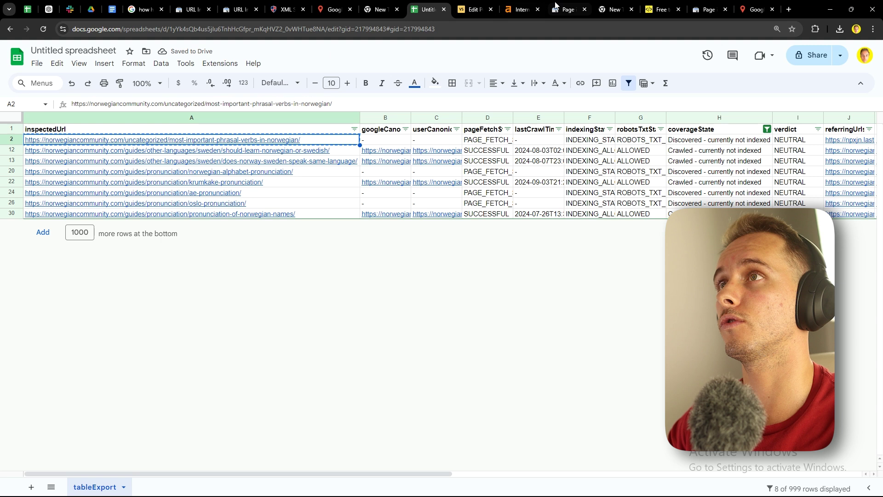
{"action": "left_click", "coordinate": [568, 9]}
{"action": "left_click", "coordinate": [362, 56]}
{"action": "key", "text": "ctrl+v"}
{"action": "key", "text": "Return"}
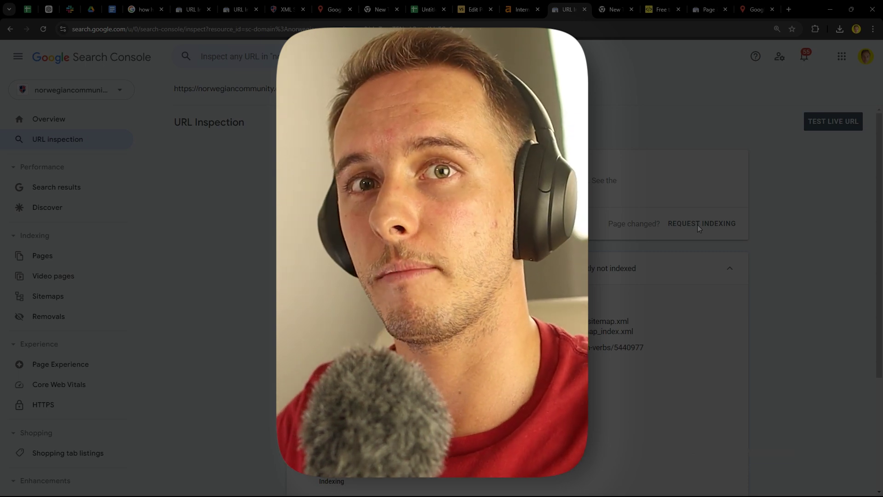
Request indexing for the most-important-phrasal-verbs-in-norwegian page, then return to the filtered sheet.
{"action": "left_click", "coordinate": [697, 224]}
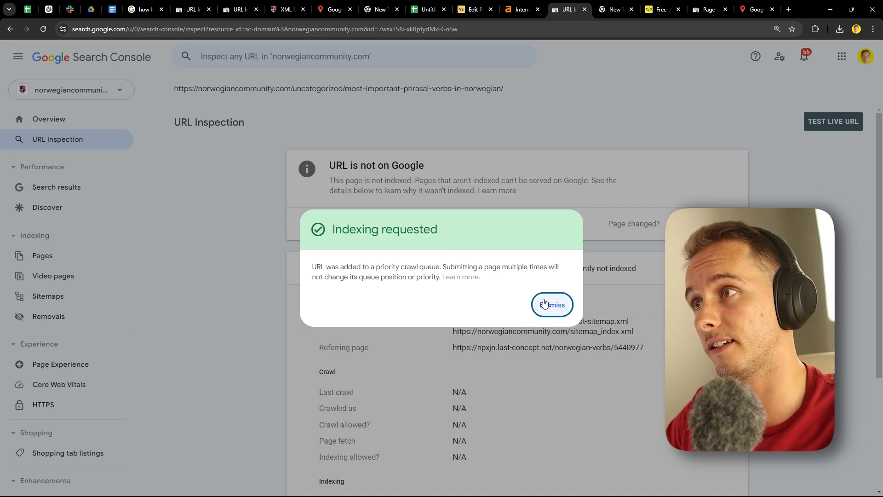
{"action": "left_click", "coordinate": [544, 303]}
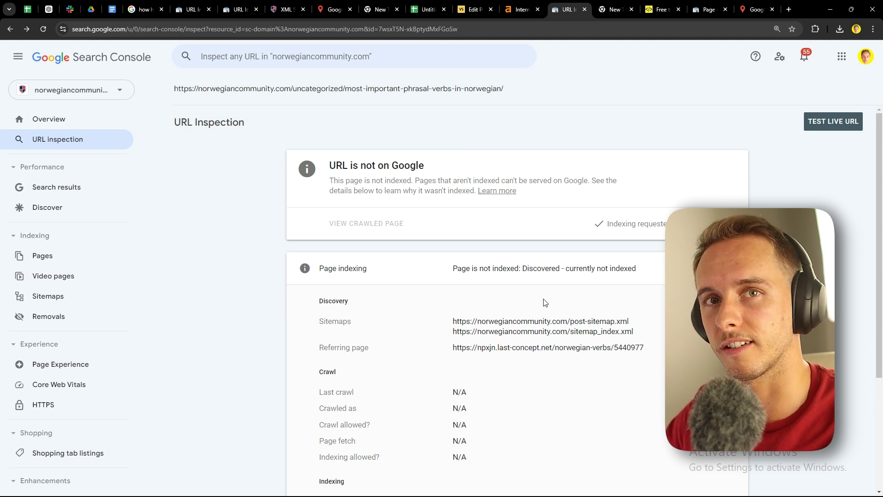
{"action": "left_click", "coordinate": [427, 10]}
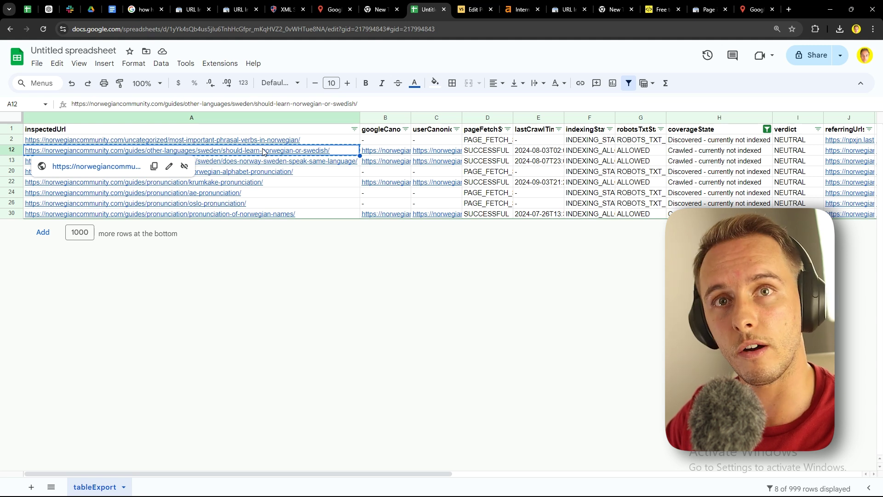
Select four filtered URLs, find should-learn-norwegian-or-swedish in the post sitemap, then return to the WordPress editor.
{"action": "left_click_drag", "start_coordinate": [263, 152], "coordinate": [265, 186]}
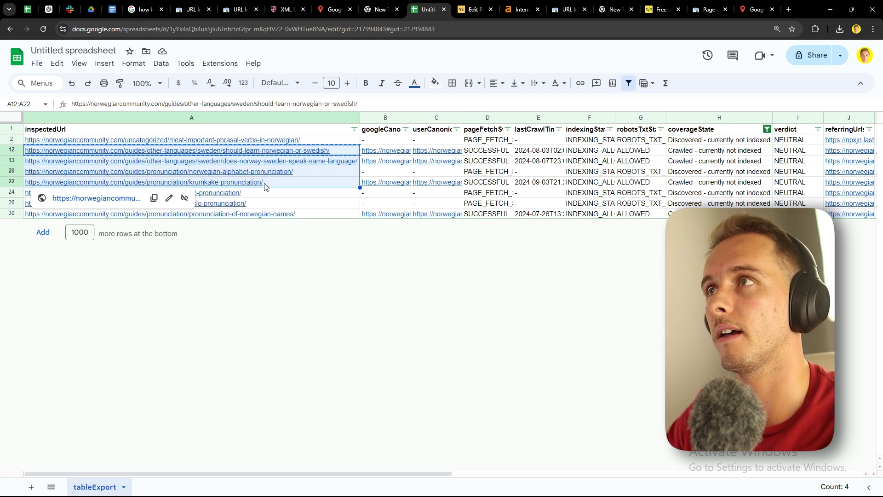
{"action": "left_click", "coordinate": [284, 11]}
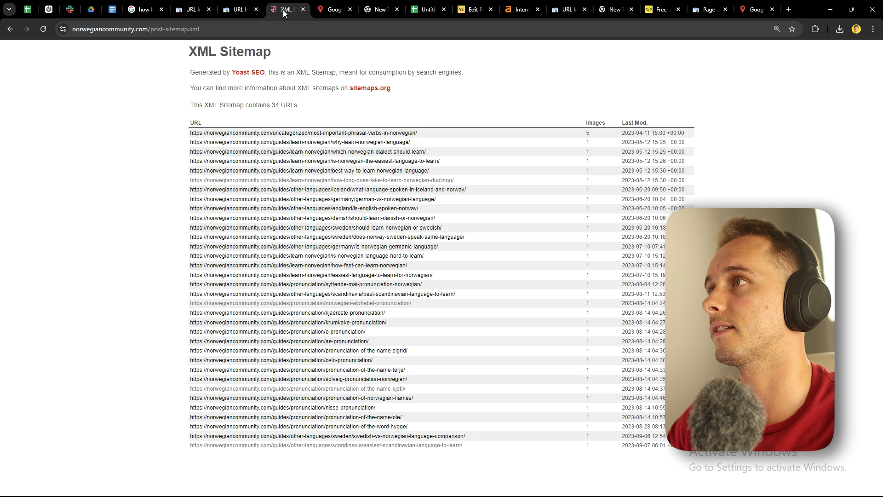
{"action": "key", "text": "ctrl+f"}
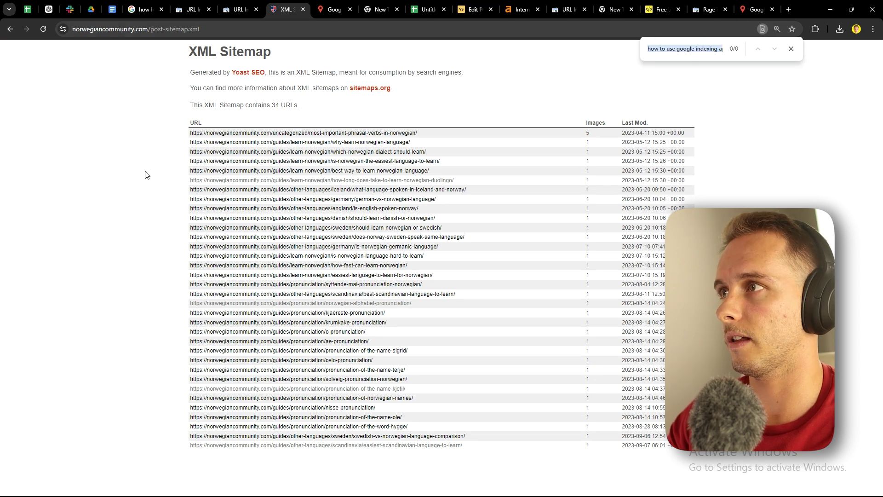
{"action": "key", "text": "ctrl+v"}
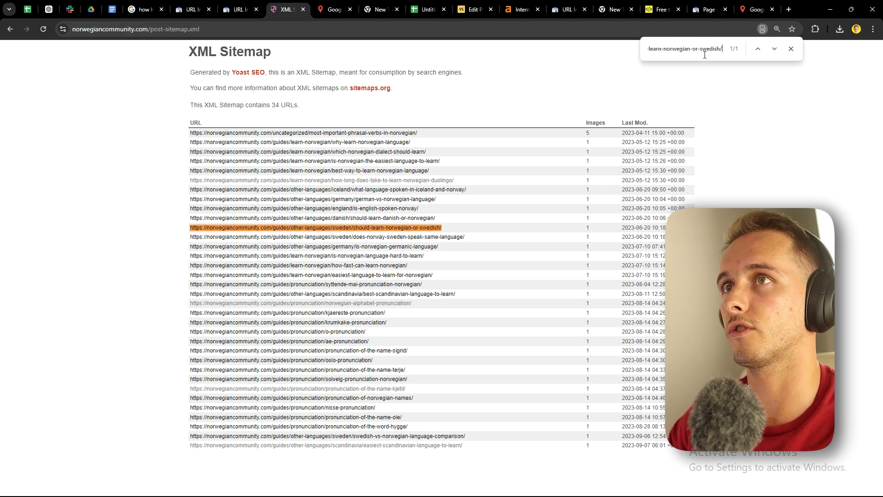
{"action": "left_click_drag", "start_coordinate": [710, 52], "coordinate": [647, 51]}
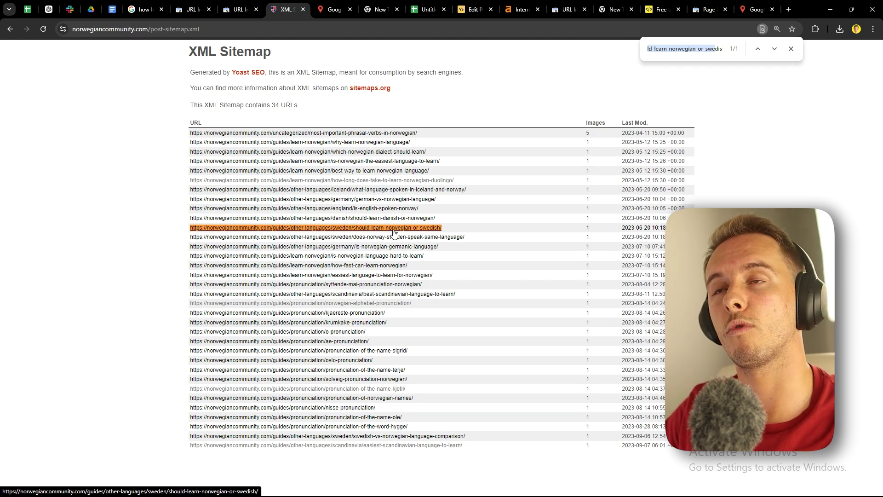
{"action": "left_click", "coordinate": [473, 10]}
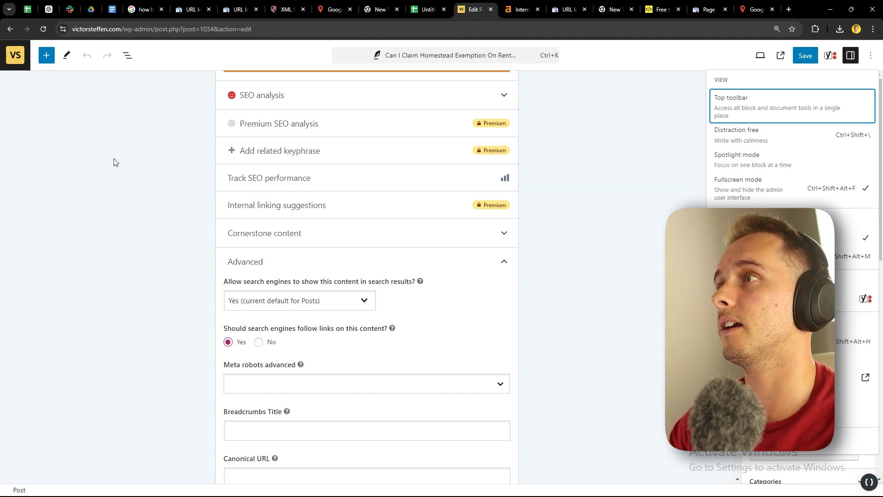
Re-expand Yoast's Advanced settings to confirm search results are allowed and link following is Yes.
{"action": "scroll", "coordinate": [115, 162], "scroll_direction": "up", "scroll_amount": 3}
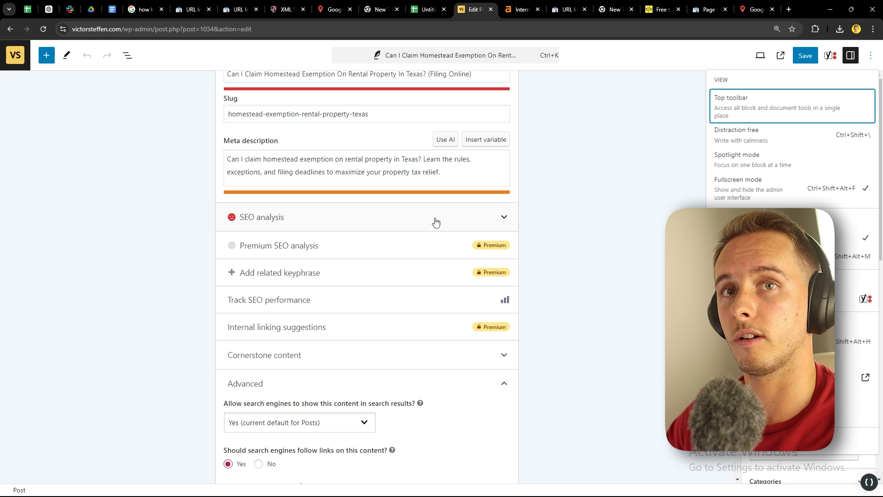
{"action": "scroll", "coordinate": [339, 207], "scroll_direction": "down", "scroll_amount": 2}
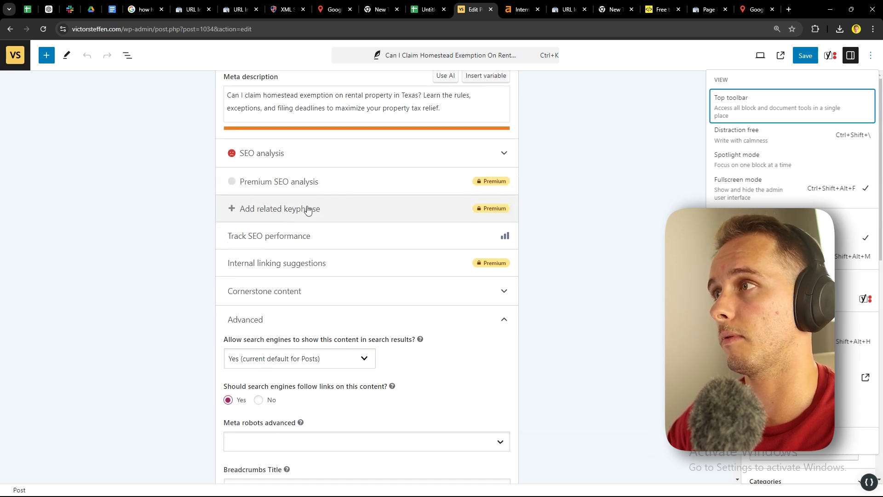
{"action": "scroll", "coordinate": [271, 158], "scroll_direction": "up", "scroll_amount": 8}
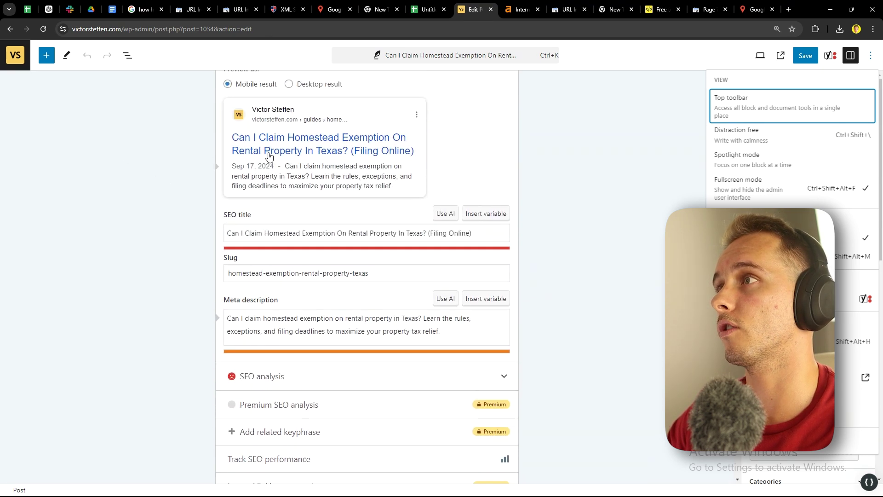
{"action": "scroll", "coordinate": [270, 165], "scroll_direction": "up", "scroll_amount": 1}
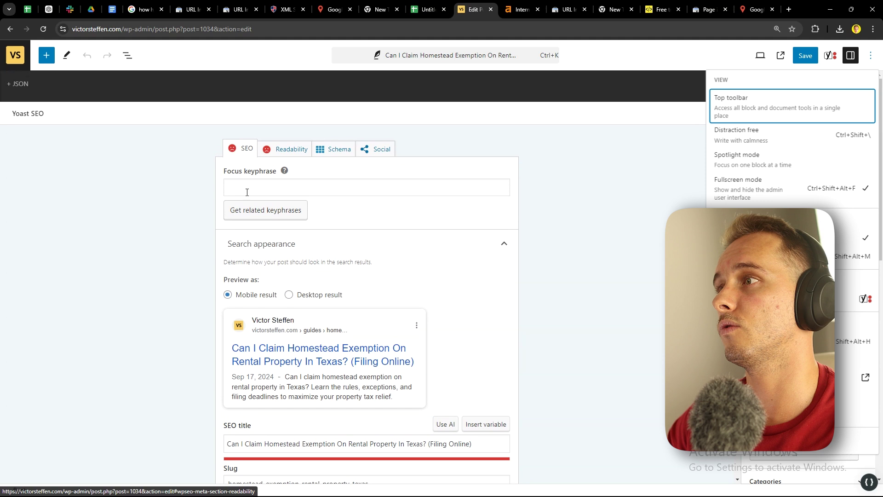
{"action": "scroll", "coordinate": [313, 197], "scroll_direction": "down", "scroll_amount": 2}
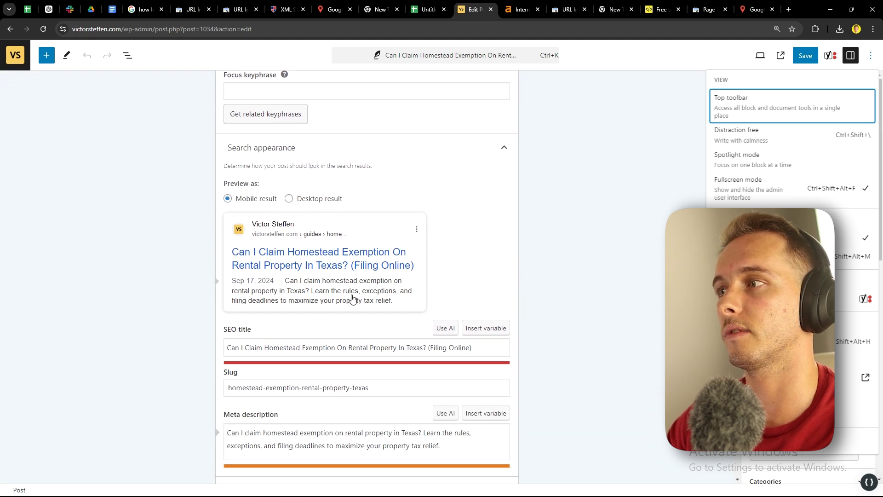
{"action": "scroll", "coordinate": [320, 327], "scroll_direction": "down", "scroll_amount": 10}
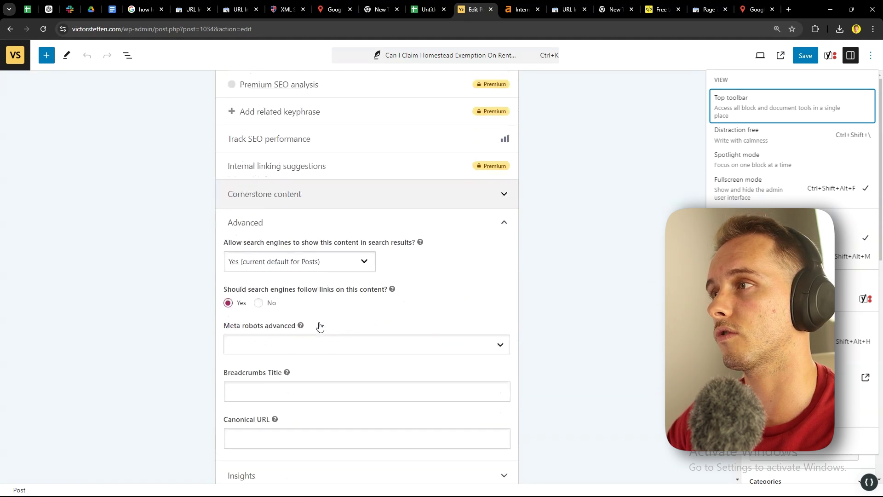
{"action": "left_click", "coordinate": [277, 188]}
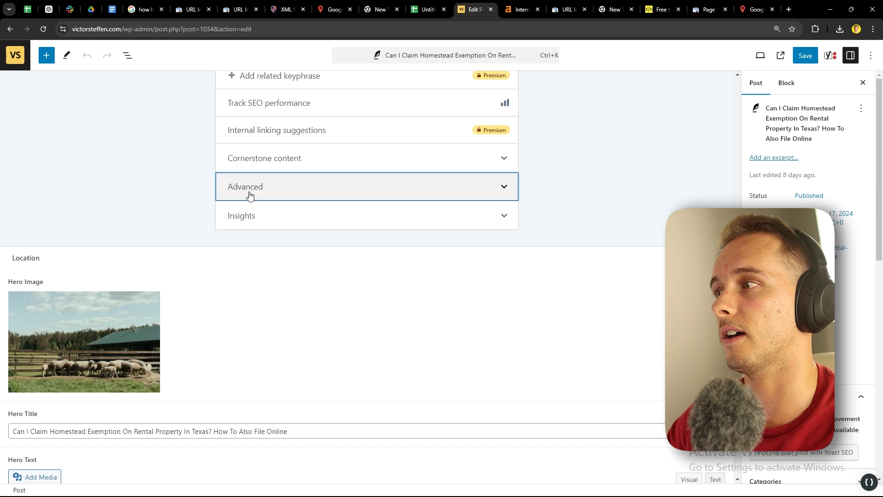
{"action": "left_click", "coordinate": [257, 204]}
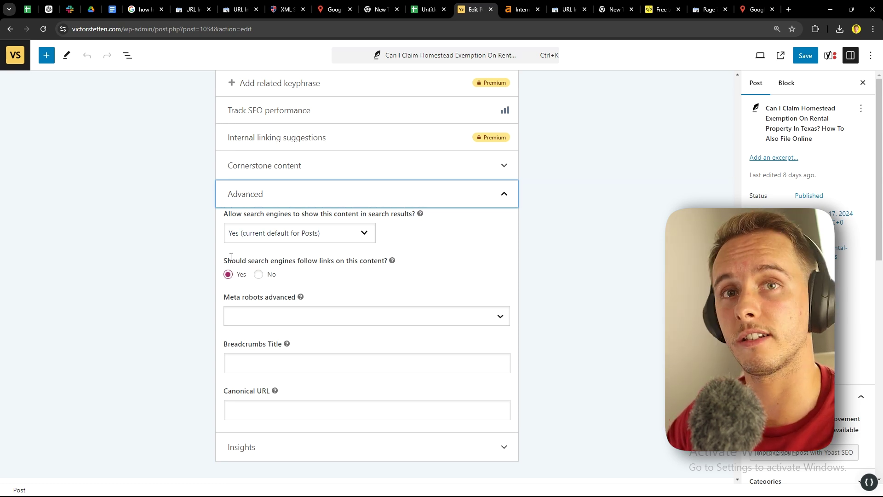
Open the matched should-learn-norwegian-or-swedish sitemap link in a new tab.
{"action": "left_click", "coordinate": [285, 9]}
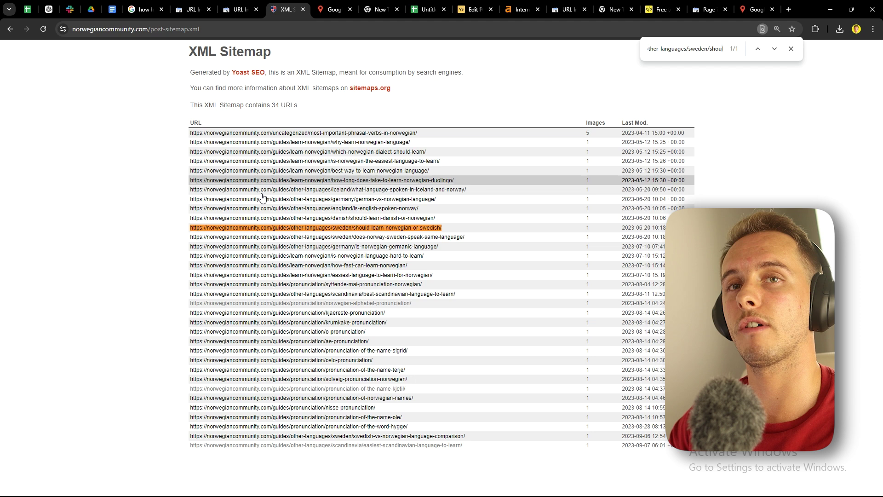
{"action": "key", "text": "ctrl+shift+Return"}
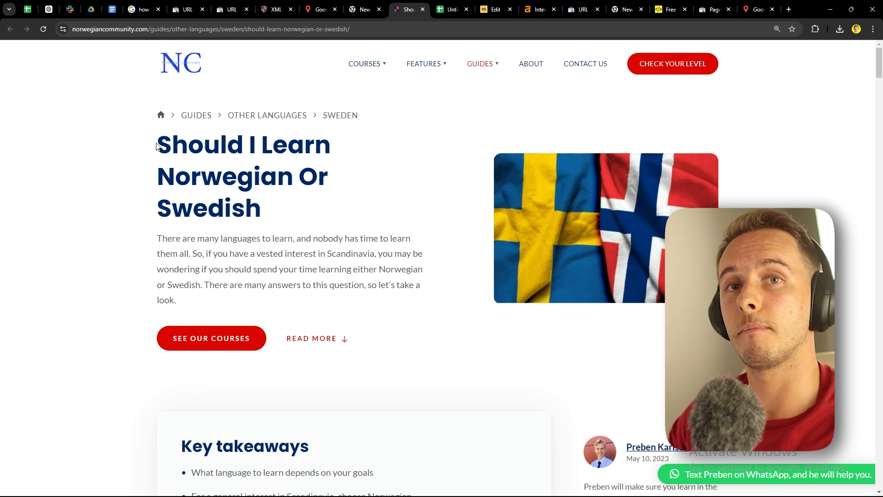
Highlight the 'Should I Learn Norwegian Or Swedish' article title.
{"action": "left_click_drag", "start_coordinate": [164, 145], "coordinate": [291, 205]}
{"action": "left_click", "coordinate": [287, 204]}
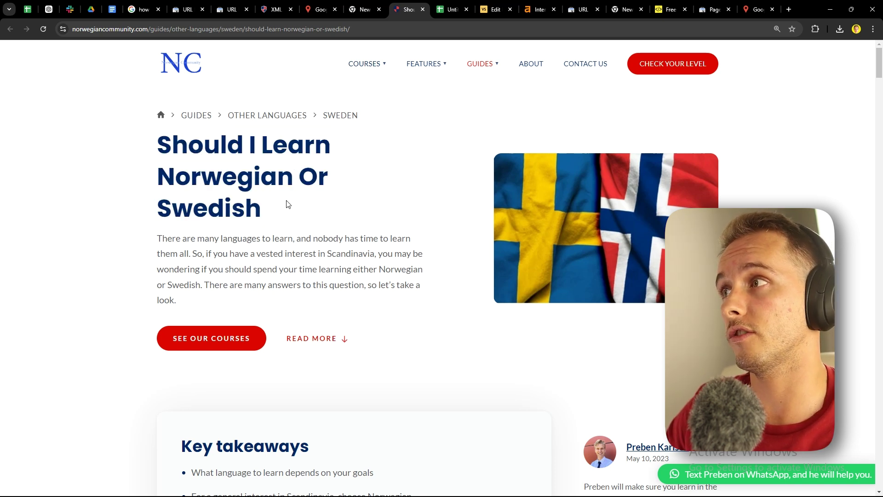
{"action": "left_click_drag", "start_coordinate": [159, 143], "coordinate": [286, 204]}
{"action": "left_click", "coordinate": [205, 157]}
{"action": "left_click_drag", "start_coordinate": [168, 143], "coordinate": [289, 219]}
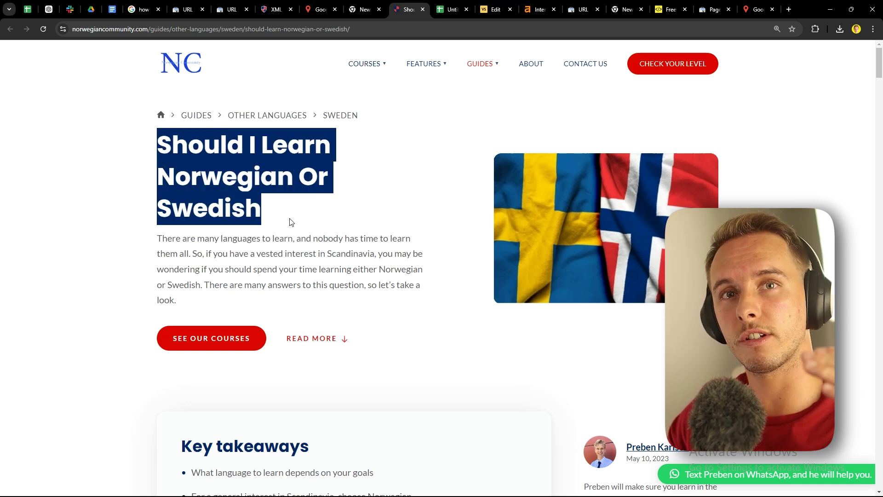
{"action": "left_click", "coordinate": [290, 222]}
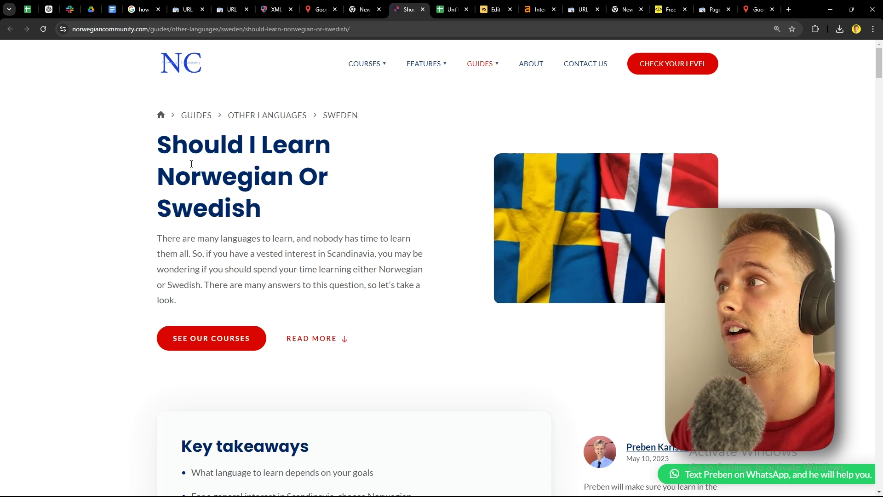
Scroll through the article and copy its full URL from the address bar.
{"action": "scroll", "coordinate": [169, 150], "scroll_direction": "down", "scroll_amount": 10}
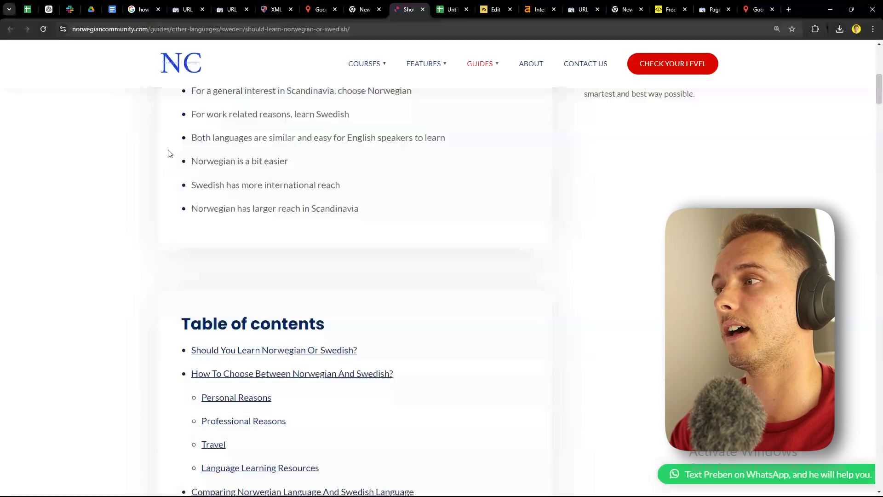
{"action": "scroll", "coordinate": [168, 152], "scroll_direction": "down", "scroll_amount": 1}
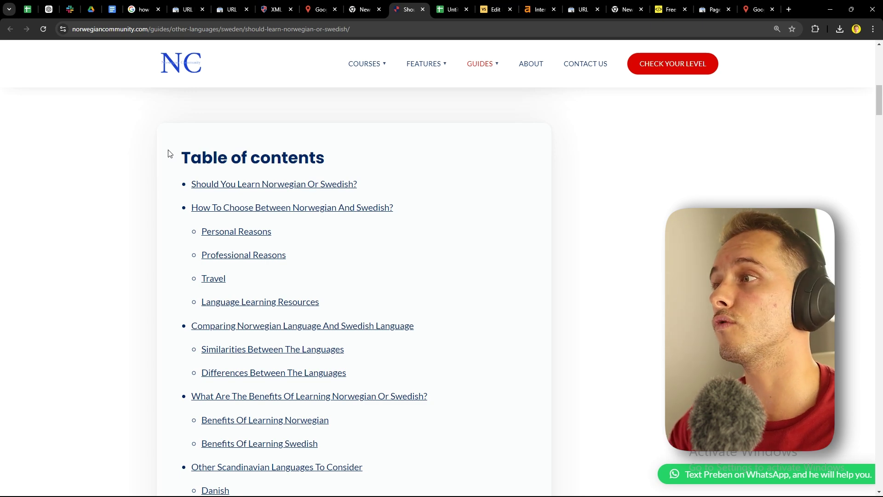
{"action": "scroll", "coordinate": [170, 155], "scroll_direction": "down", "scroll_amount": 15}
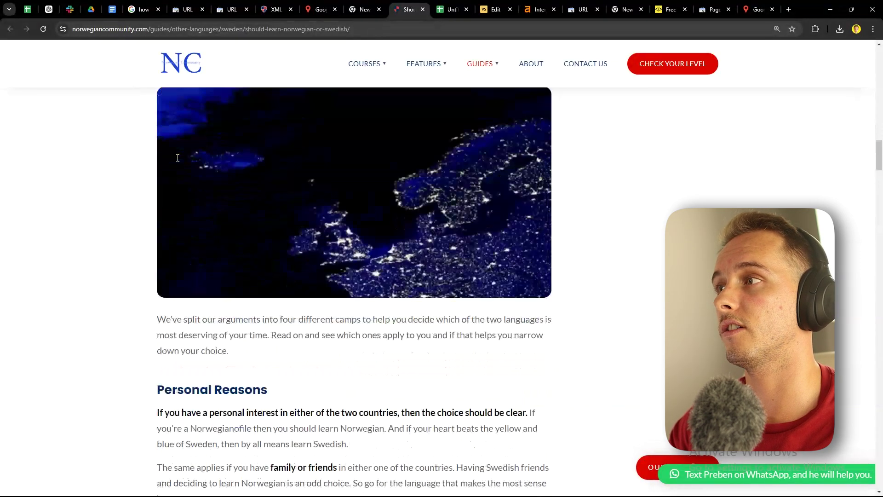
{"action": "scroll", "coordinate": [178, 157], "scroll_direction": "down", "scroll_amount": 20}
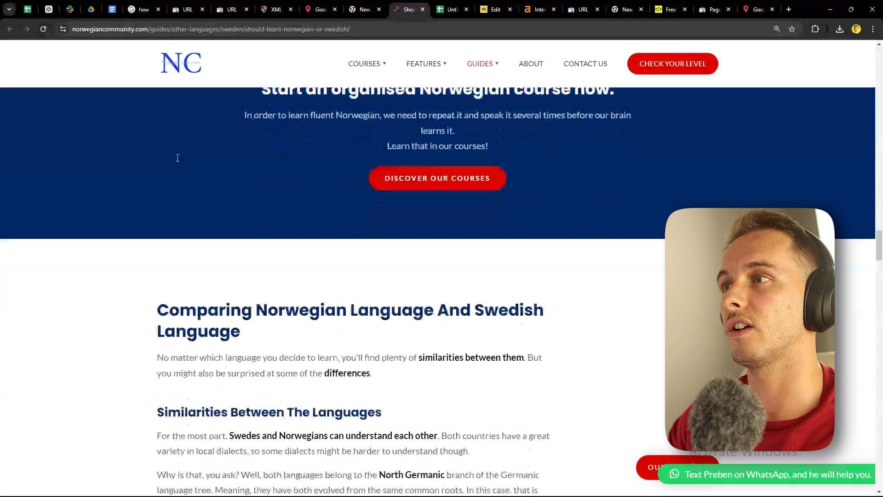
{"action": "scroll", "coordinate": [178, 158], "scroll_direction": "down", "scroll_amount": 12}
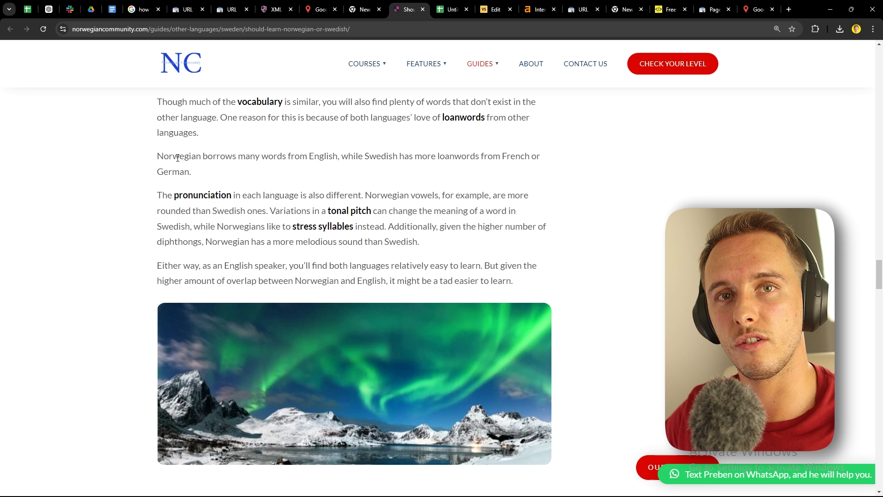
{"action": "left_click_drag", "start_coordinate": [139, 34], "coordinate": [370, 31]}
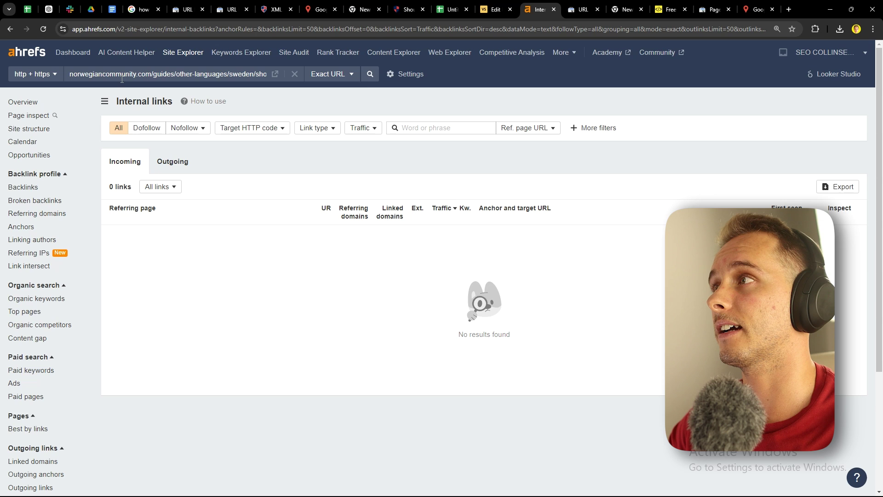
Keep Ahrefs on Exact URL mode and reload Internal links, confirming 0 incoming links.
{"action": "left_click", "coordinate": [334, 77]}
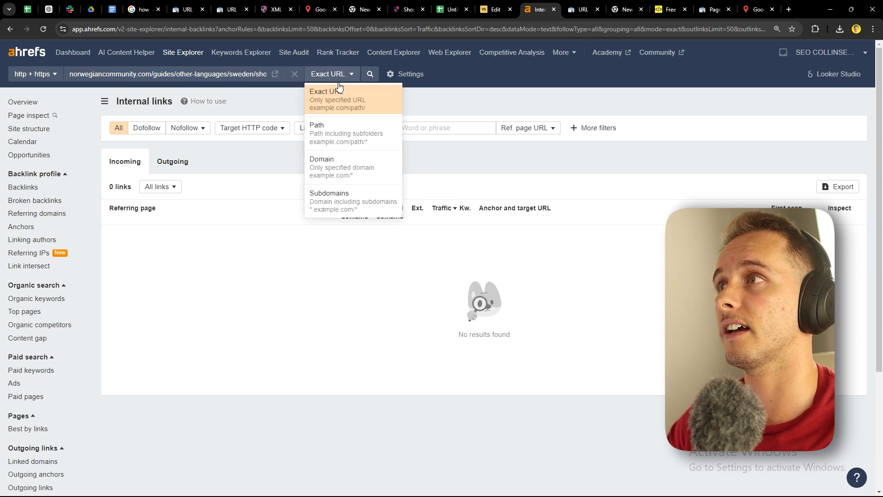
{"action": "left_click", "coordinate": [430, 103]}
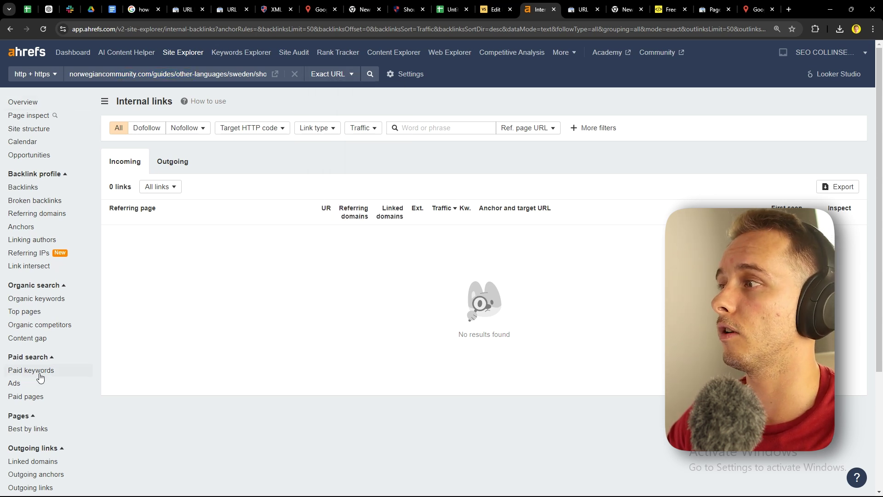
{"action": "scroll", "coordinate": [35, 286], "scroll_direction": "down", "scroll_amount": 2}
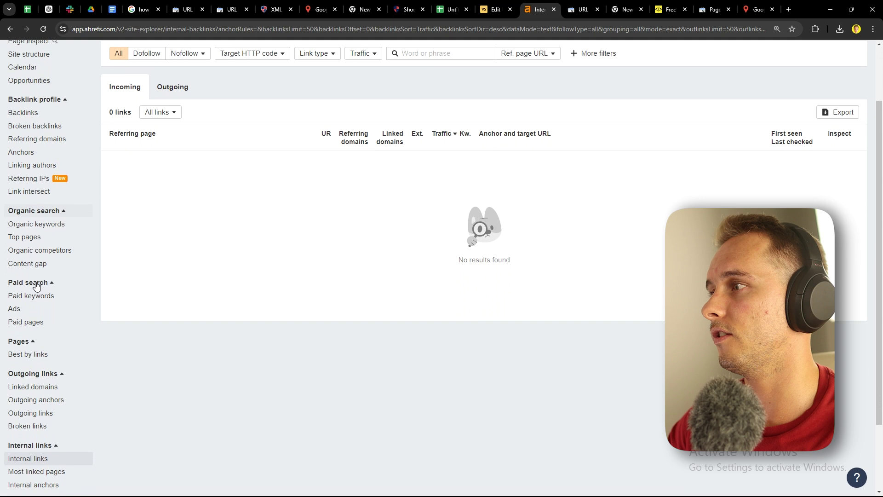
{"action": "scroll", "coordinate": [35, 293], "scroll_direction": "down", "scroll_amount": 2}
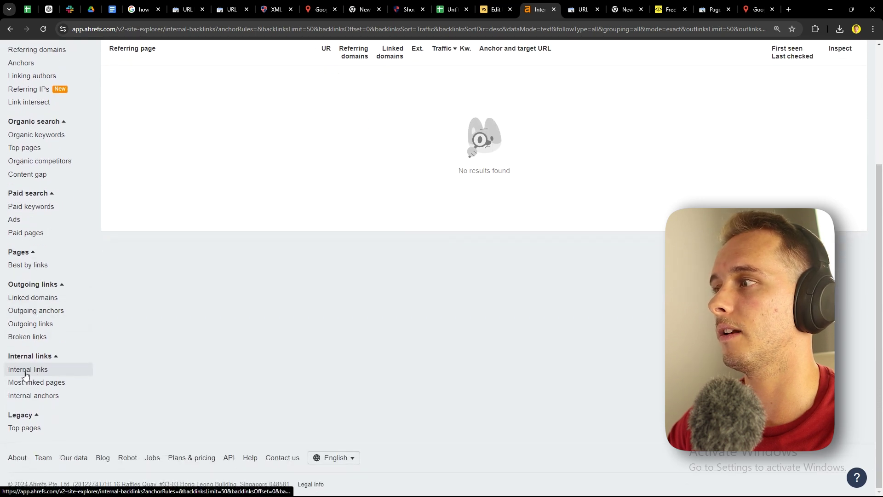
{"action": "left_click", "coordinate": [25, 373]}
{"action": "left_click", "coordinate": [160, 187]}
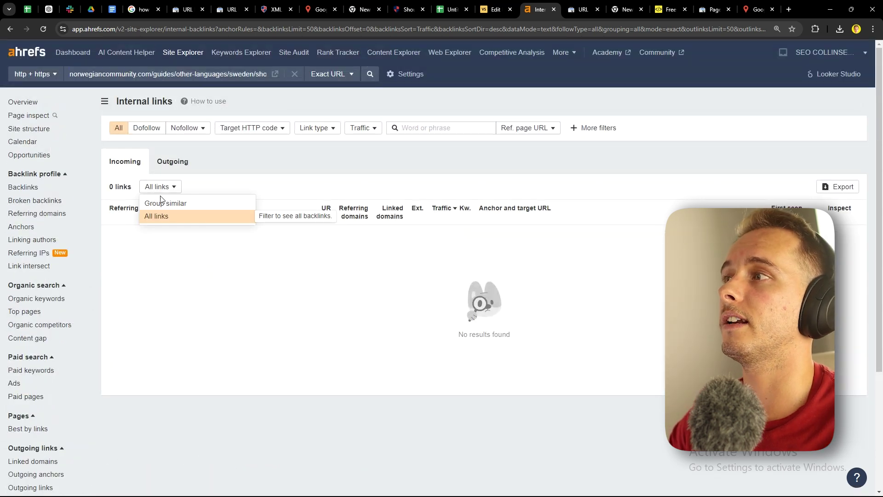
{"action": "left_click", "coordinate": [252, 158]}
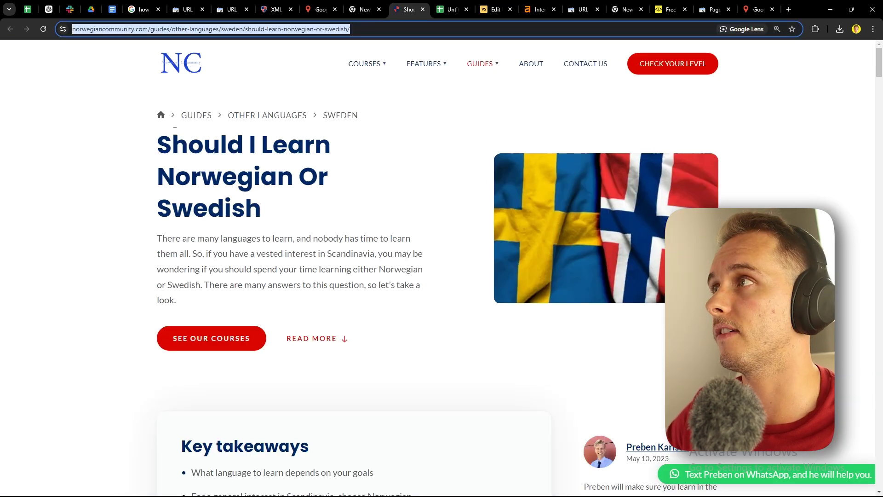
Go through the GUIDES menu to the Guides overview and open the Swedish Vs Norwegian Language Comparison card.
{"action": "mouse_move", "coordinate": [482, 68]}
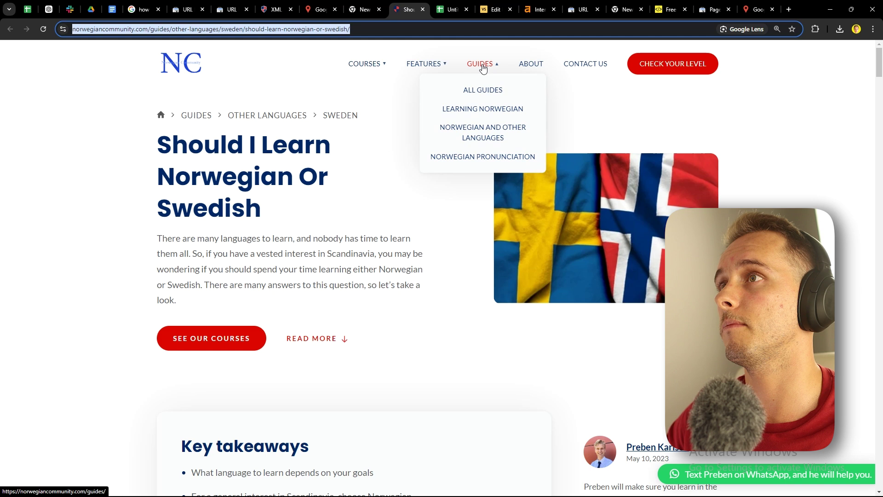
{"action": "left_click", "coordinate": [485, 92]}
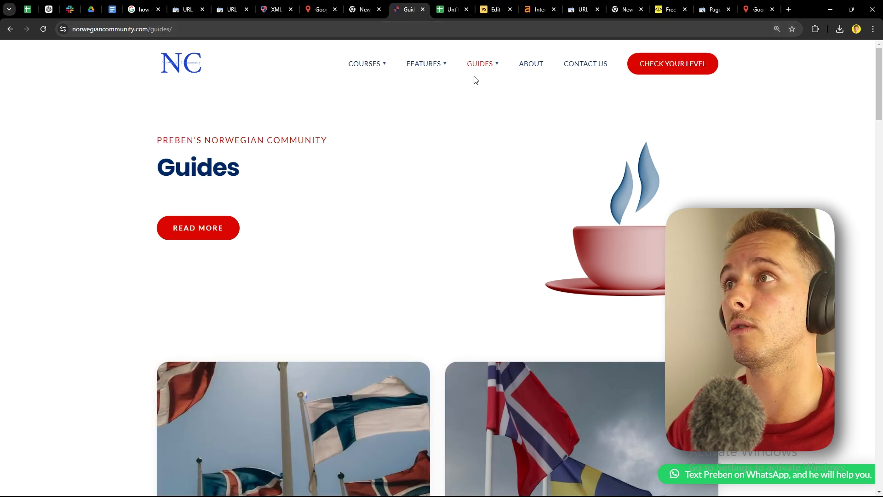
{"action": "mouse_move", "coordinate": [482, 70]}
{"action": "left_click", "coordinate": [483, 90]}
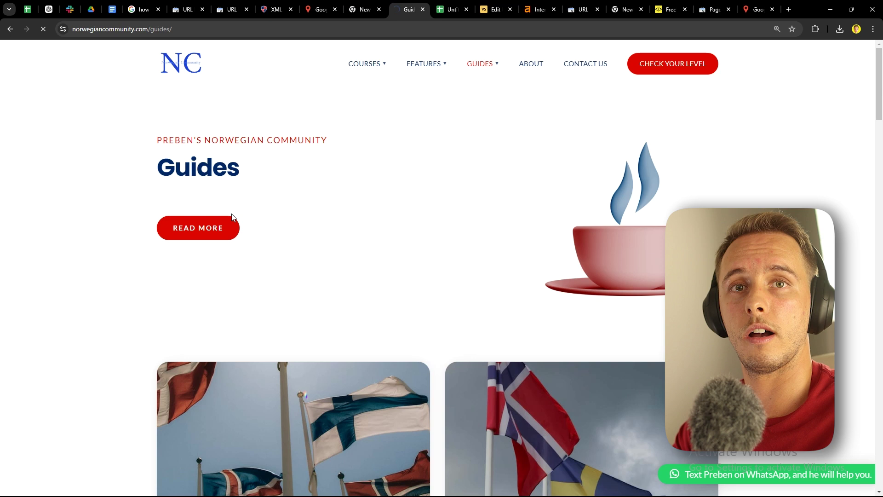
{"action": "left_click", "coordinate": [186, 70]}
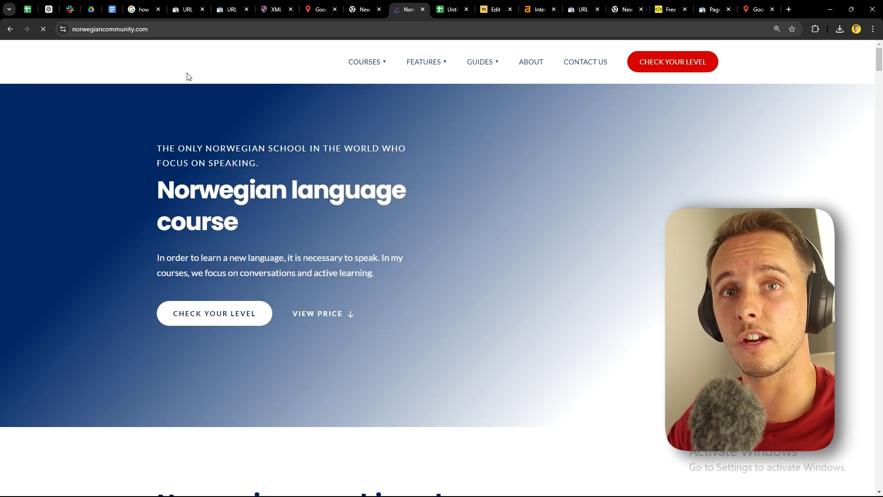
{"action": "mouse_move", "coordinate": [478, 68]}
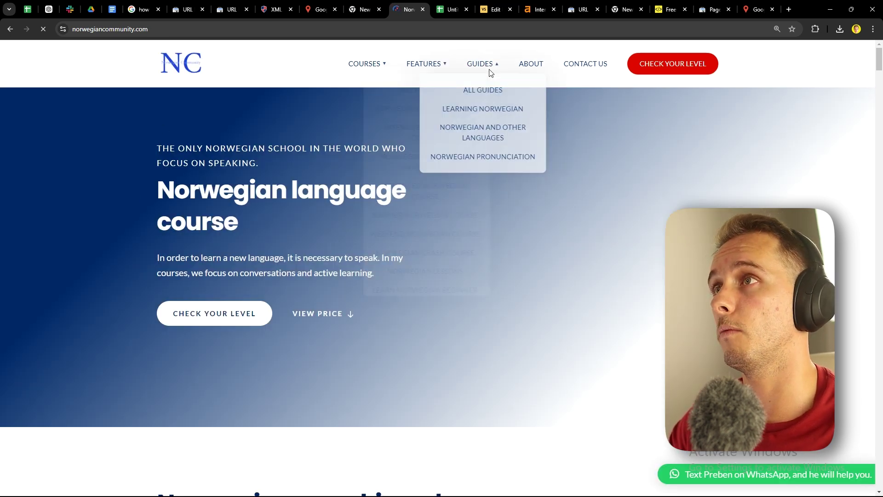
{"action": "left_click", "coordinate": [477, 68]}
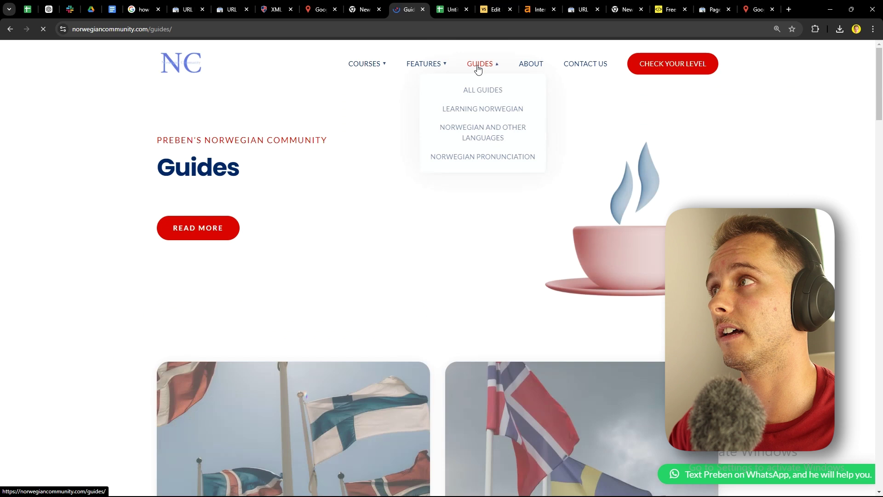
{"action": "scroll", "coordinate": [92, 252], "scroll_direction": "down", "scroll_amount": 6}
{"action": "scroll", "coordinate": [94, 254], "scroll_direction": "down", "scroll_amount": 2}
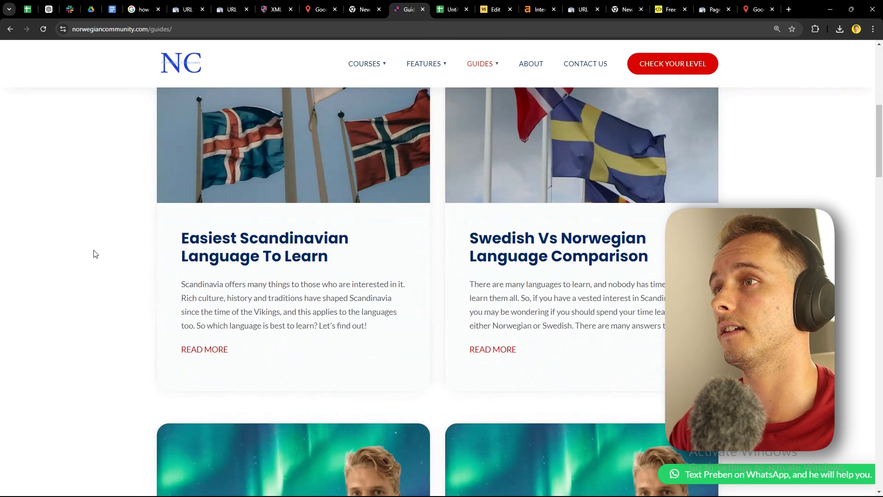
{"action": "left_click", "coordinate": [513, 222]}
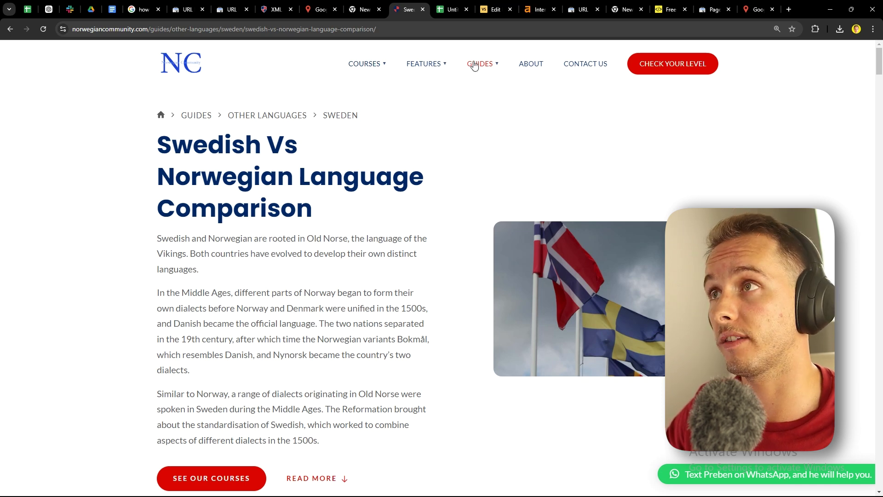
Open the related 'Should I Learn Norwegian Or Swedish' article in a new tab, then return to the comparison guide.
{"action": "mouse_move", "coordinate": [481, 66]}
{"action": "scroll", "coordinate": [243, 192], "scroll_direction": "down", "scroll_amount": 20}
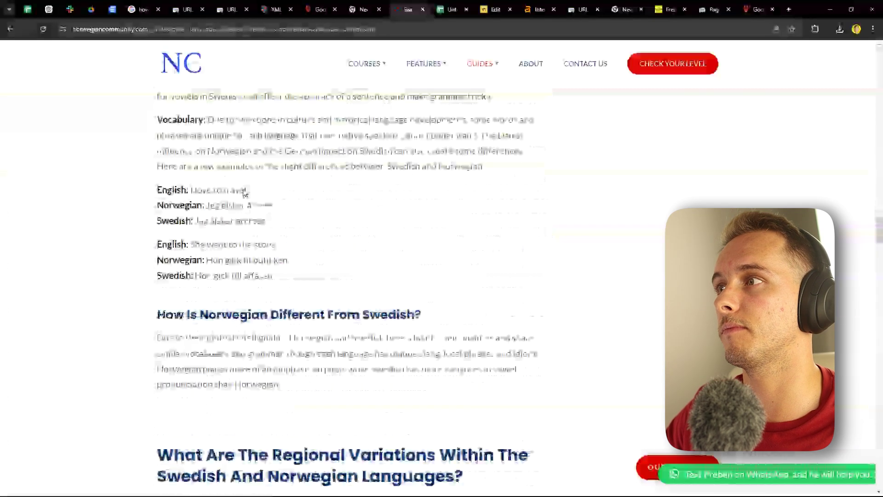
{"action": "scroll", "coordinate": [244, 192], "scroll_direction": "down", "scroll_amount": 20}
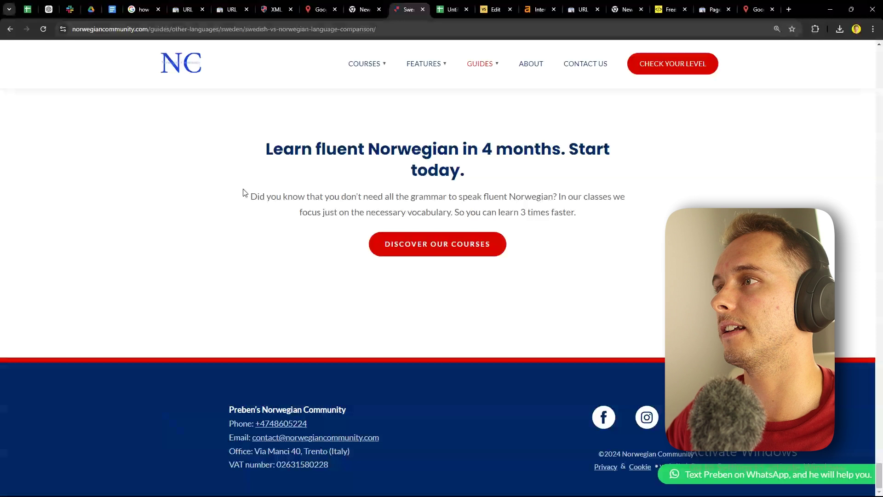
{"action": "scroll", "coordinate": [244, 192], "scroll_direction": "up", "scroll_amount": 5}
{"action": "scroll", "coordinate": [244, 192], "scroll_direction": "up", "scroll_amount": 2}
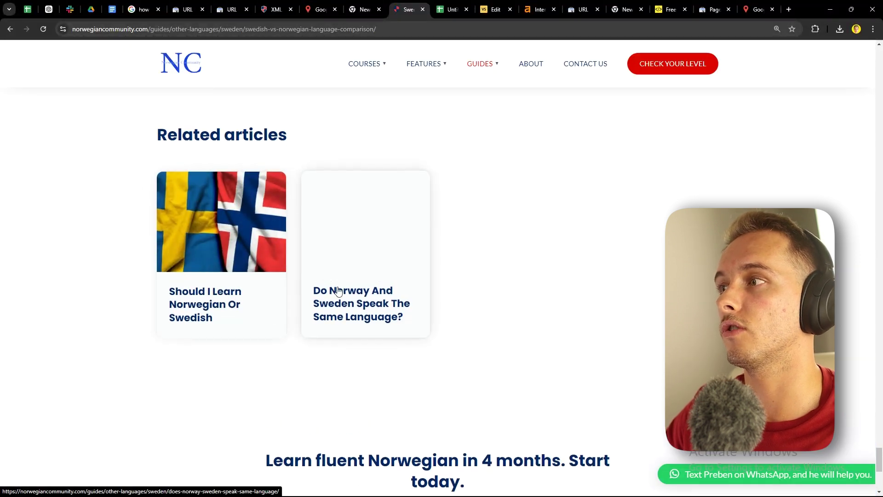
{"action": "middle_click", "coordinate": [205, 304]}
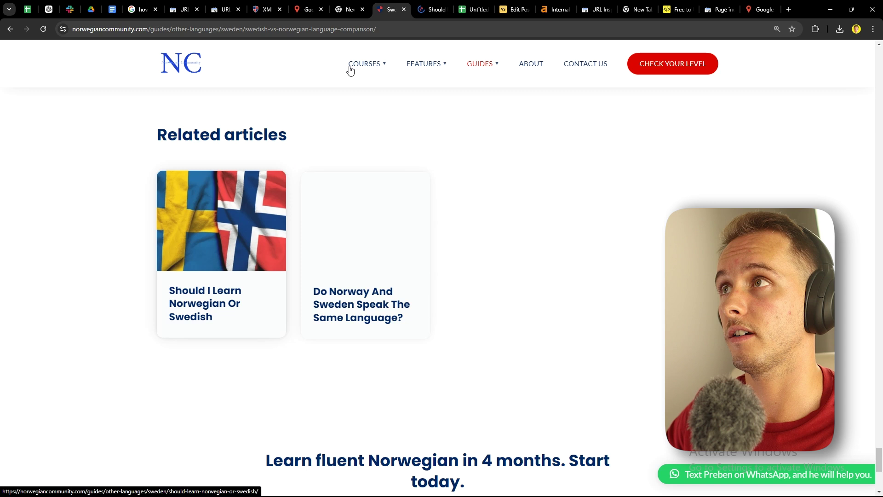
{"action": "left_click", "coordinate": [431, 10]}
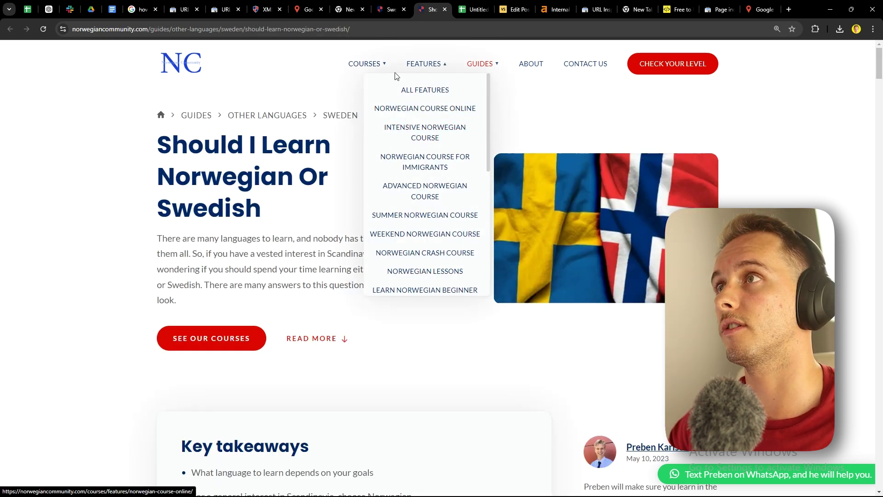
{"action": "left_click", "coordinate": [388, 9]}
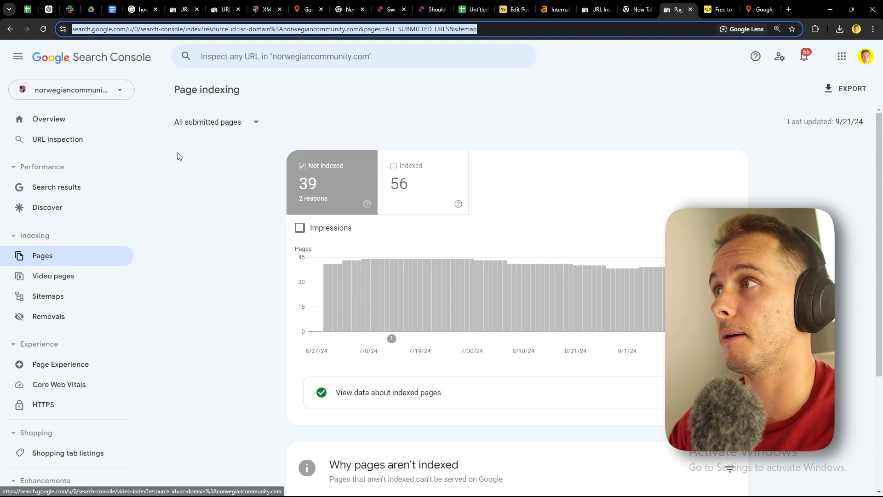
Report on all submitted pages, hide indexed ones, and open the Crawled - currently not indexed list.
{"action": "left_click", "coordinate": [215, 131]}
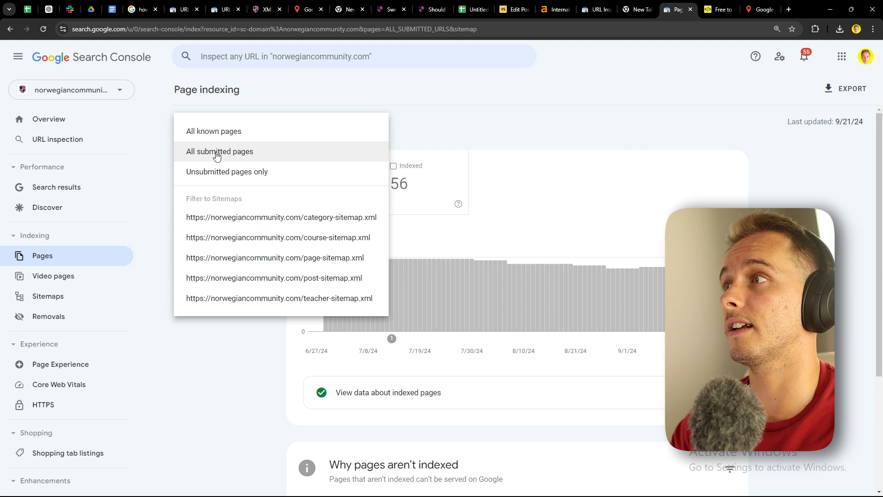
{"action": "left_click", "coordinate": [240, 154]}
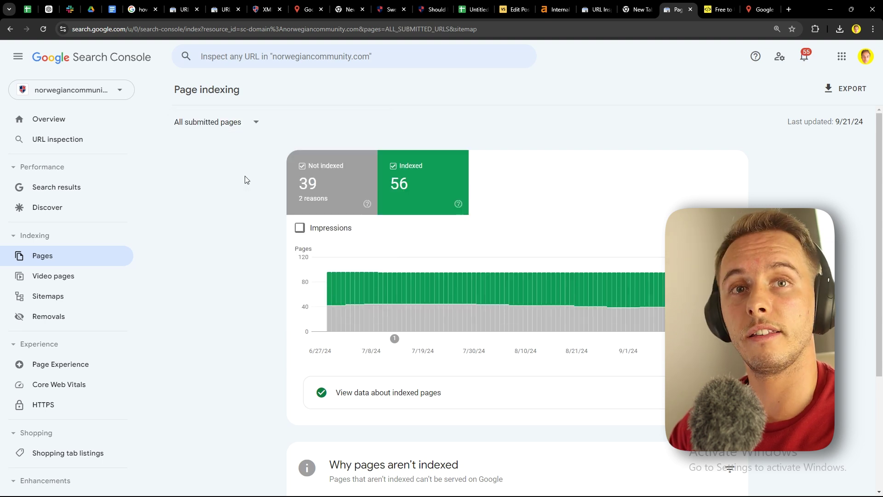
{"action": "left_click", "coordinate": [415, 188]}
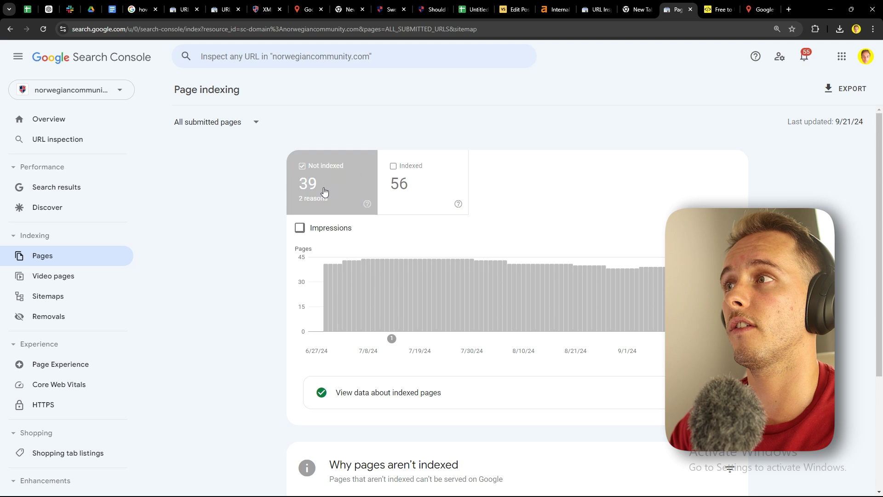
{"action": "scroll", "coordinate": [246, 272], "scroll_direction": "down", "scroll_amount": 3}
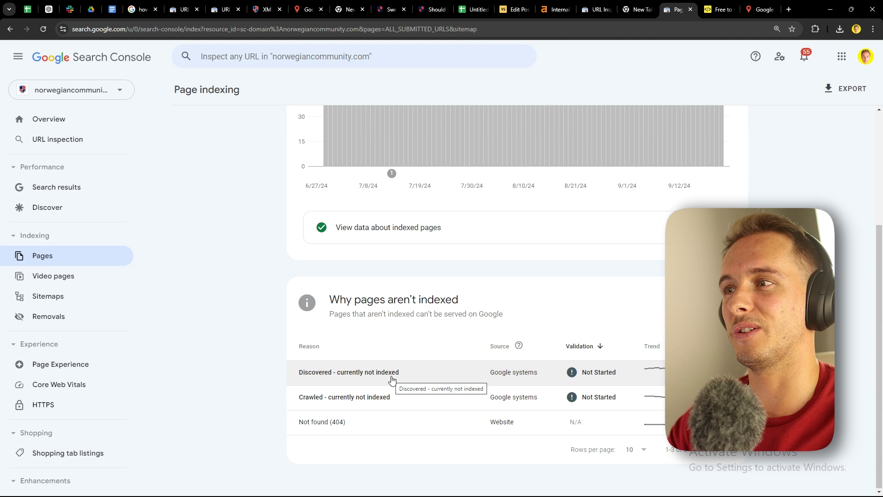
{"action": "left_click", "coordinate": [371, 376]}
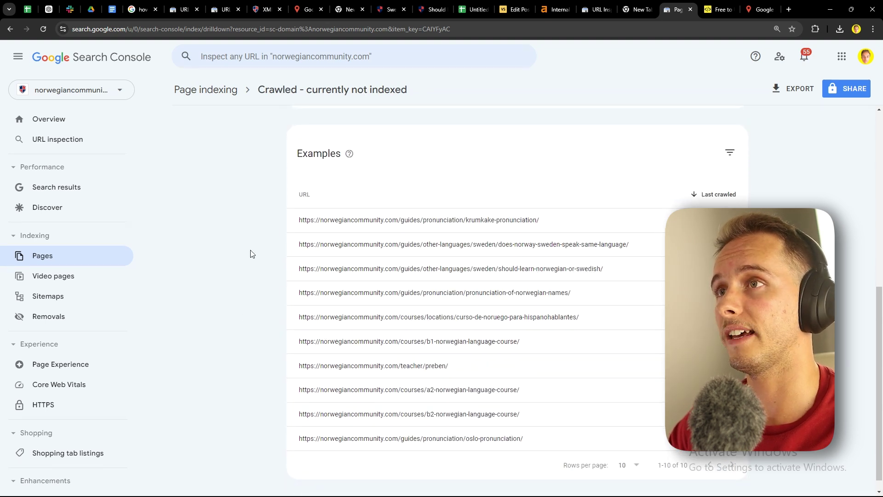
Highlight the 'Validation started' 9/25/24 status and scroll through the example URLs.
{"action": "scroll", "coordinate": [251, 253], "scroll_direction": "up", "scroll_amount": 4}
{"action": "scroll", "coordinate": [250, 253], "scroll_direction": "up", "scroll_amount": 4}
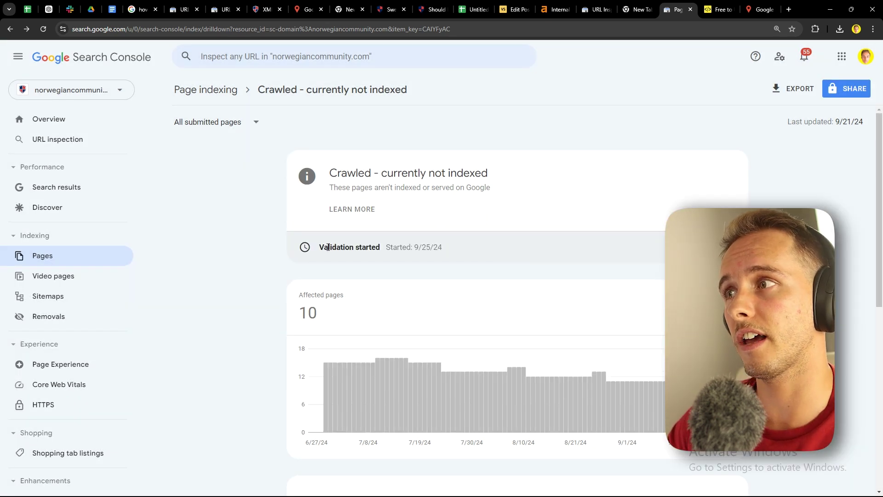
{"action": "left_click_drag", "start_coordinate": [328, 247], "coordinate": [367, 252]}
{"action": "left_click", "coordinate": [380, 271]}
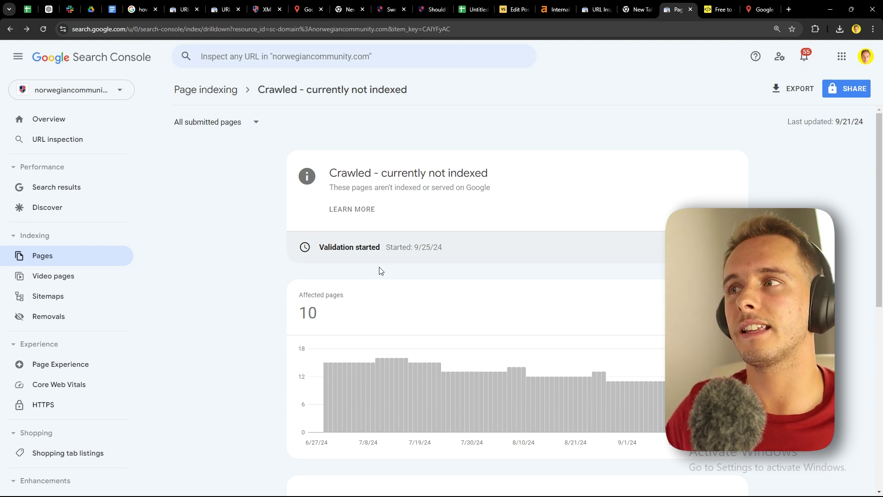
{"action": "scroll", "coordinate": [379, 270], "scroll_direction": "down", "scroll_amount": 4}
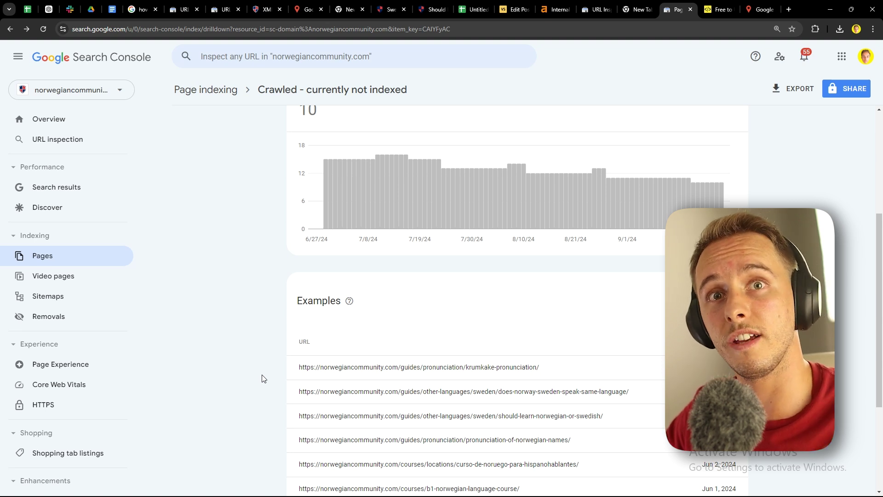
{"action": "scroll", "coordinate": [263, 377], "scroll_direction": "up", "scroll_amount": 5}
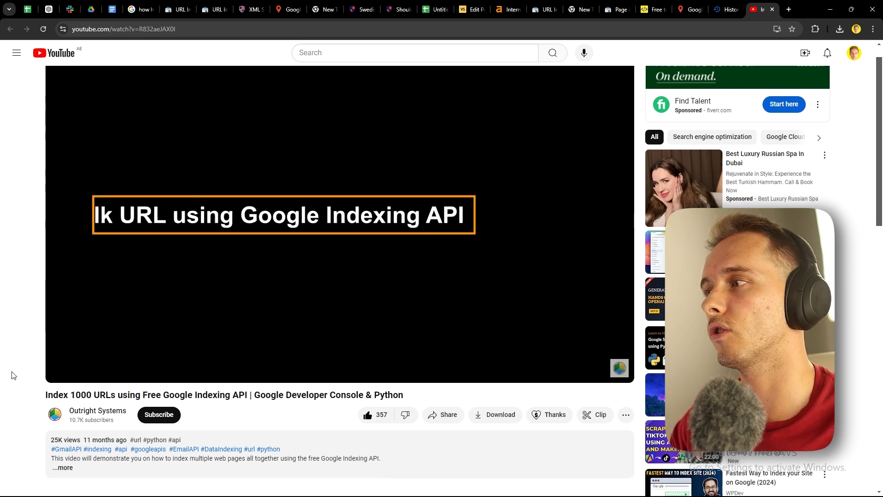
Skip the Indexing API tutorial to about 3:08 and pause it.
{"action": "scroll", "coordinate": [51, 339], "scroll_direction": "down", "scroll_amount": 1}
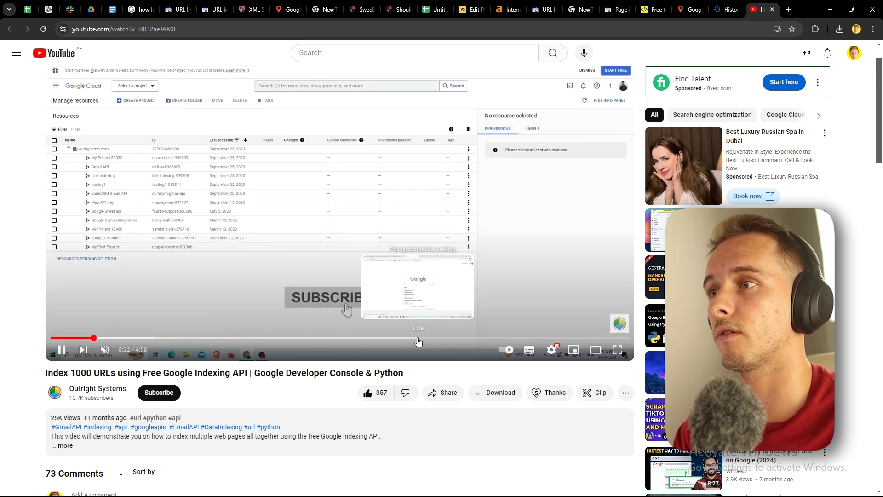
{"action": "left_click", "coordinate": [421, 338]}
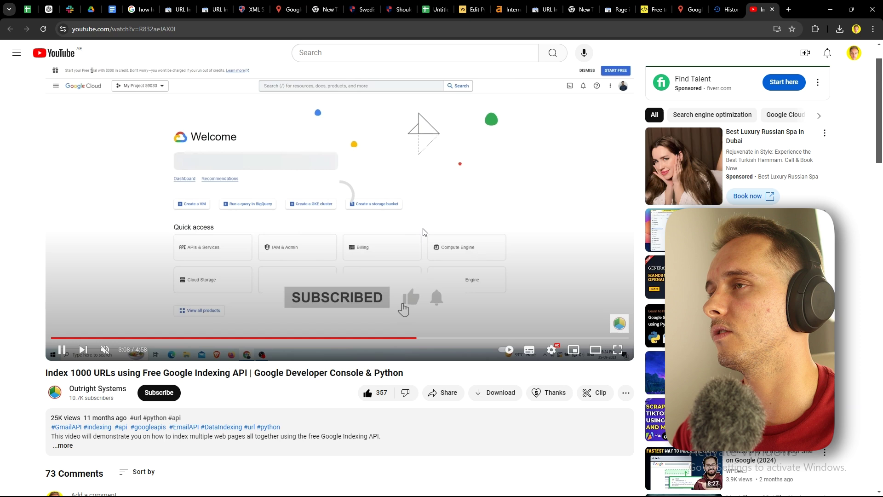
{"action": "left_click", "coordinate": [438, 318]}
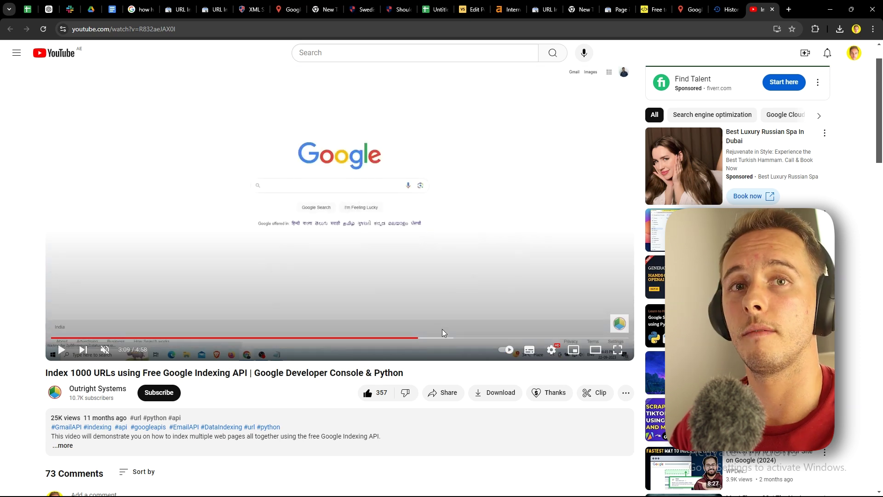
Rewind the tutorial video to 0:52 and select the tool page's web address.
{"action": "left_click", "coordinate": [653, 9]}
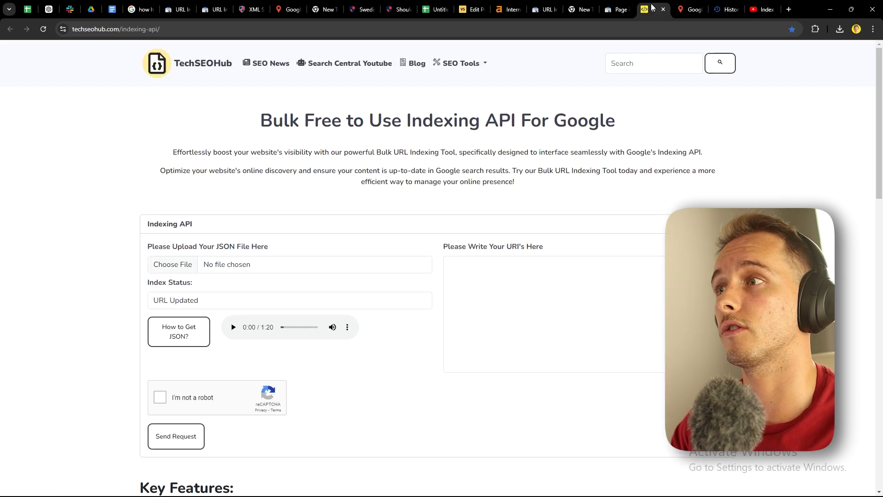
{"action": "left_click", "coordinate": [759, 9]}
{"action": "scroll", "coordinate": [189, 315], "scroll_direction": "up", "scroll_amount": 1}
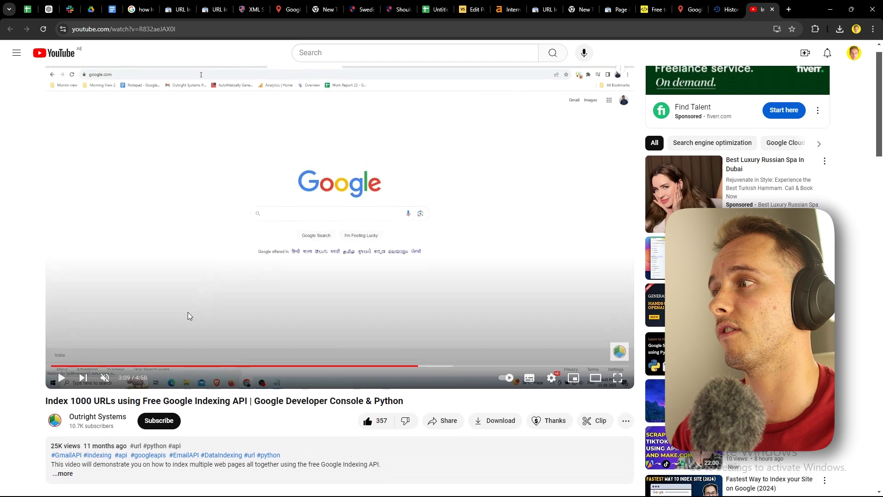
{"action": "left_click", "coordinate": [156, 365]}
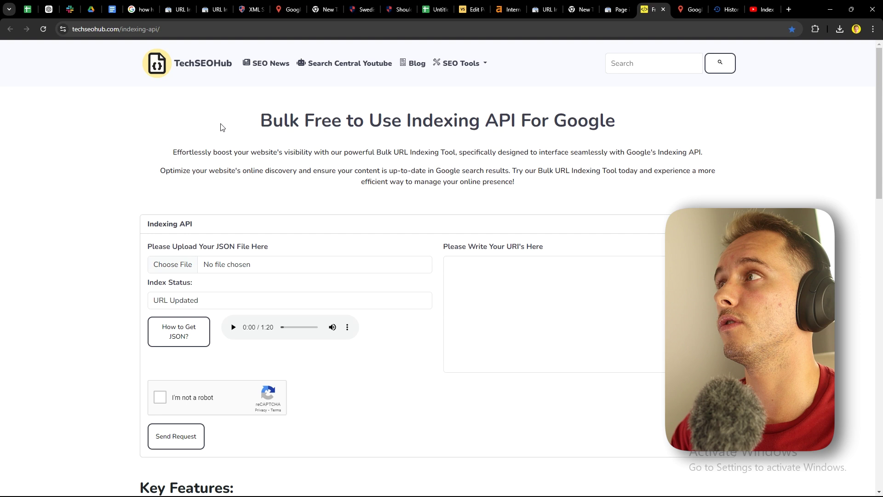
{"action": "left_click", "coordinate": [148, 28]}
{"action": "key", "text": "ctrl+a"}
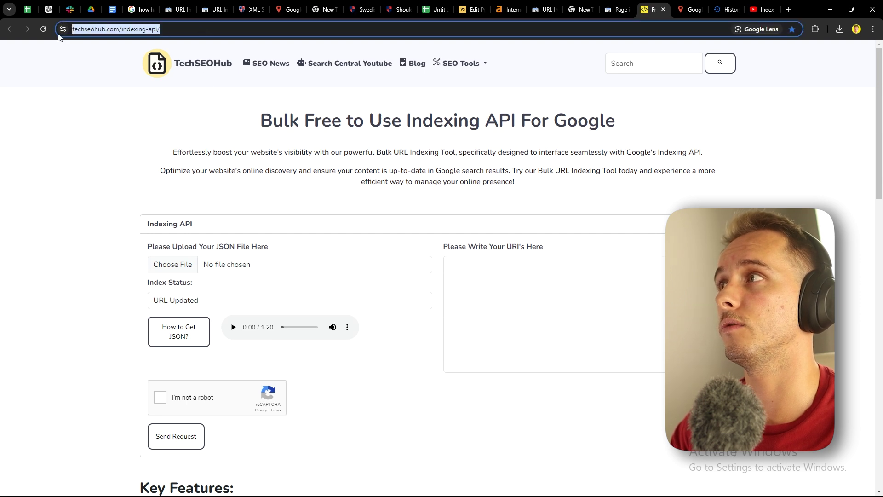
{"action": "left_click", "coordinate": [99, 192]}
Paste the seven non-indexed URLs from spreadsheet range A12:A30 into the tool's URL box.
{"action": "left_click", "coordinate": [434, 10]}
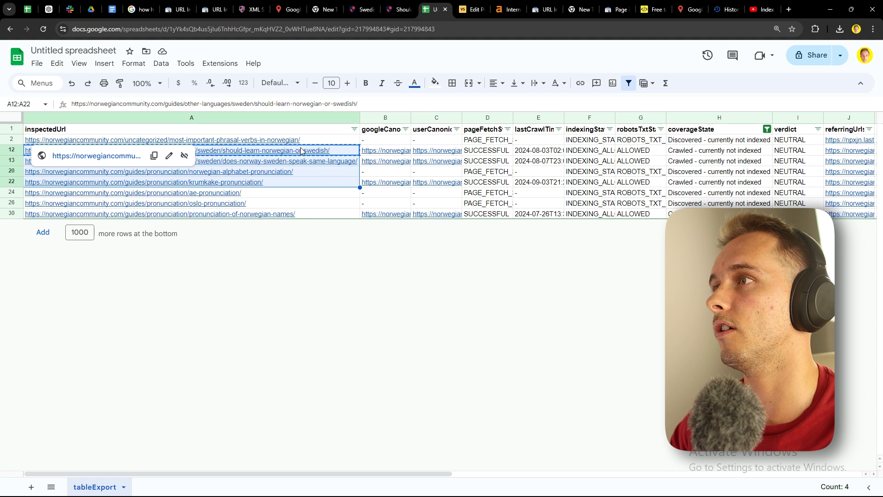
{"action": "left_click", "coordinate": [299, 213], "text": "shift"}
{"action": "key", "text": "ctrl+c"}
{"action": "left_click", "coordinate": [650, 9]}
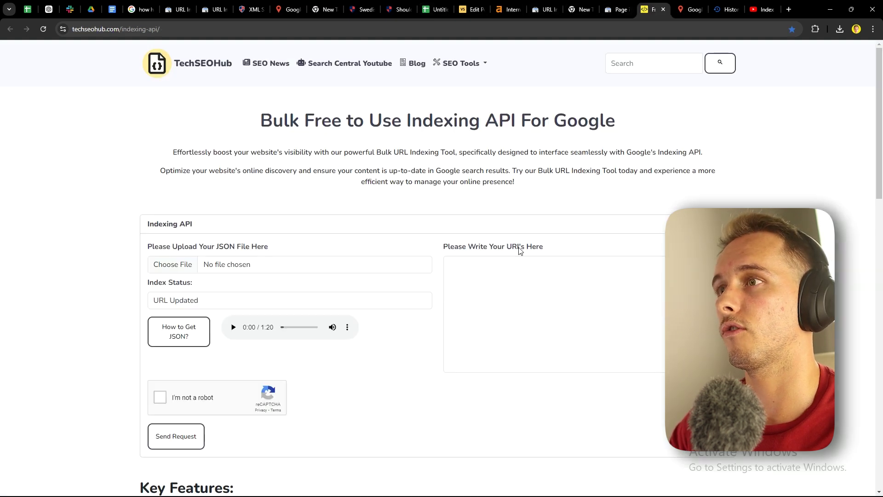
{"action": "left_click", "coordinate": [518, 277]}
{"action": "key", "text": "ctrl+v"}
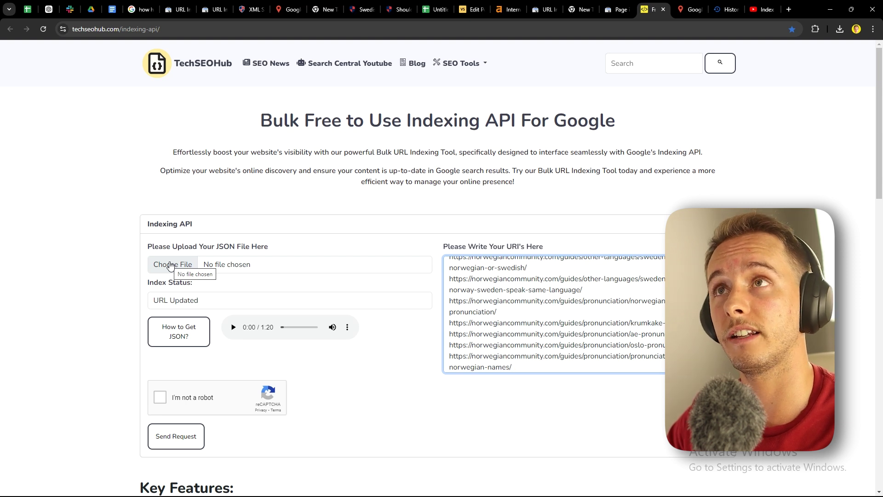
{"action": "left_click", "coordinate": [762, 9]}
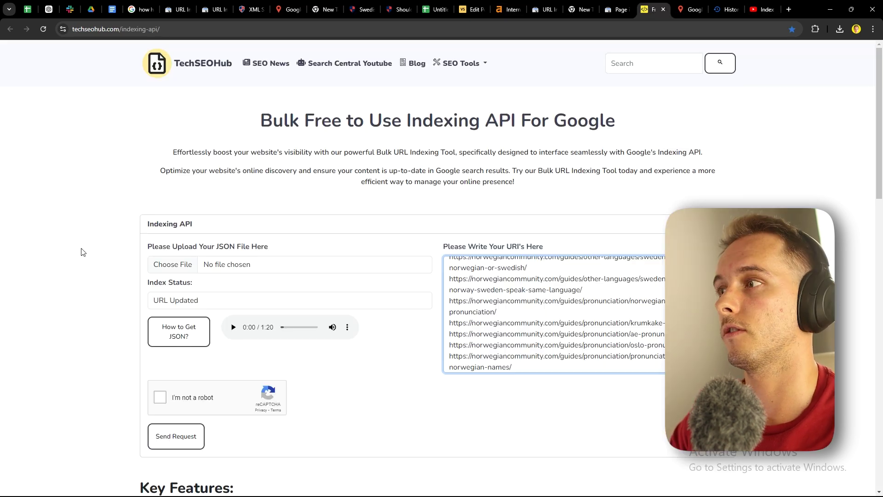
Load the 'norwegian google cloud indexing api keys.json' key file into the tool.
{"action": "left_click", "coordinate": [177, 269]}
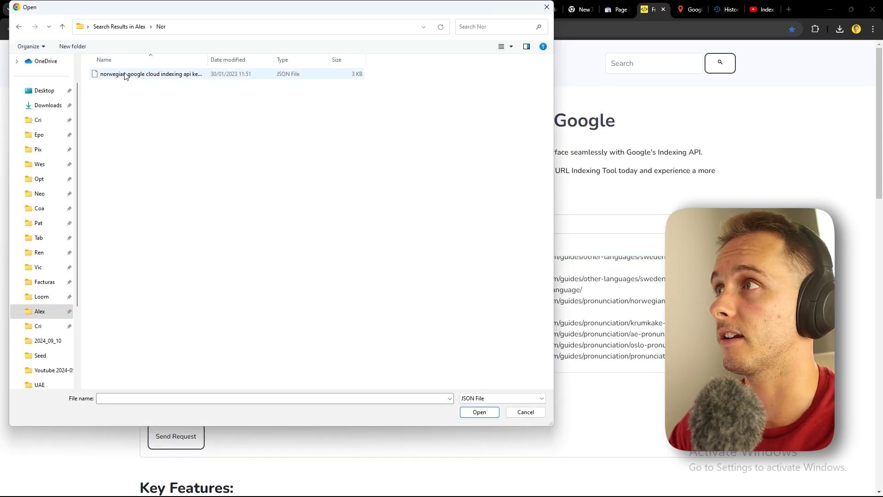
{"action": "left_click", "coordinate": [155, 75]}
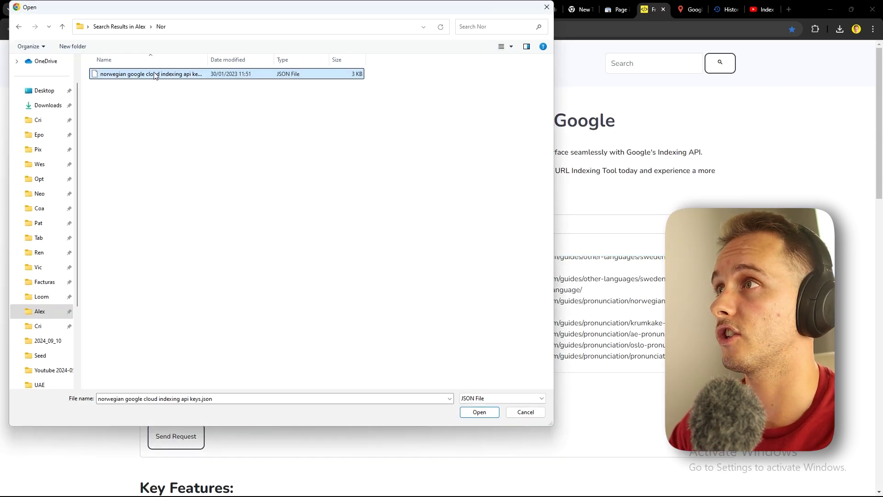
{"action": "double_click", "coordinate": [285, 78]}
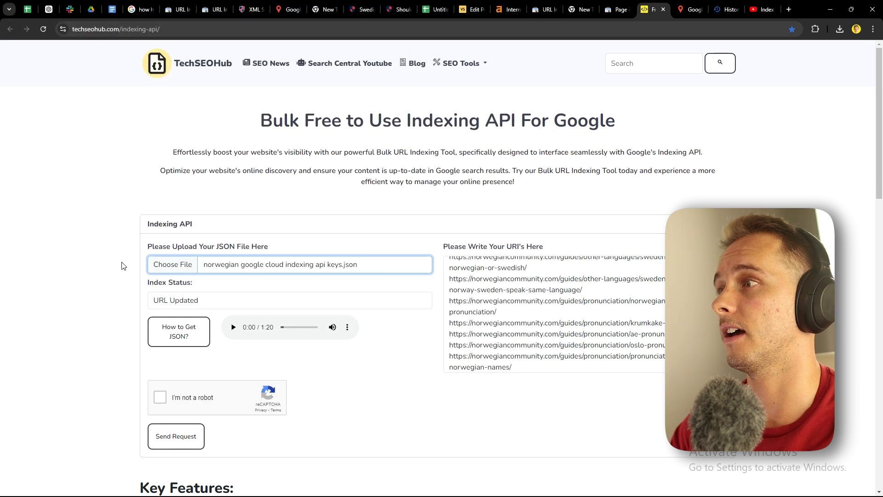
Pass the reCAPTCHA, send the seven URLs, and highlight the seven API Output lines.
{"action": "scroll", "coordinate": [114, 278], "scroll_direction": "down", "scroll_amount": 2}
{"action": "left_click", "coordinate": [160, 322]}
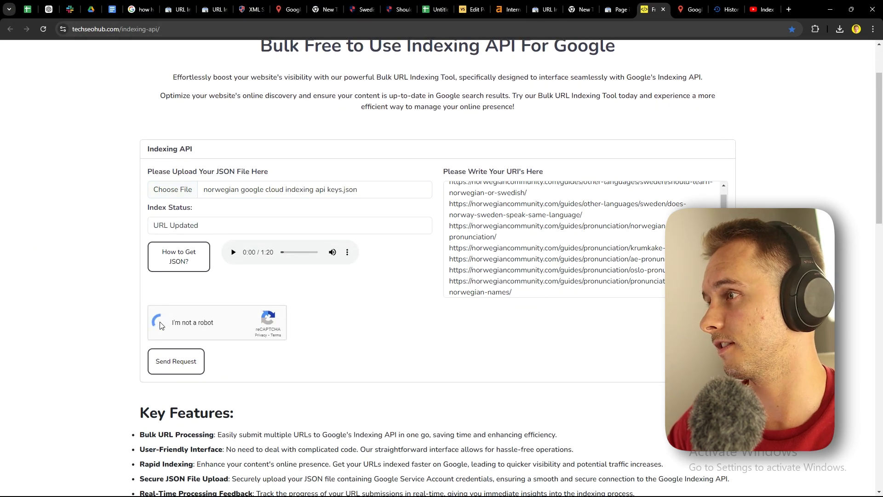
{"action": "left_click", "coordinate": [172, 368]}
{"action": "scroll", "coordinate": [112, 359], "scroll_direction": "down", "scroll_amount": 5}
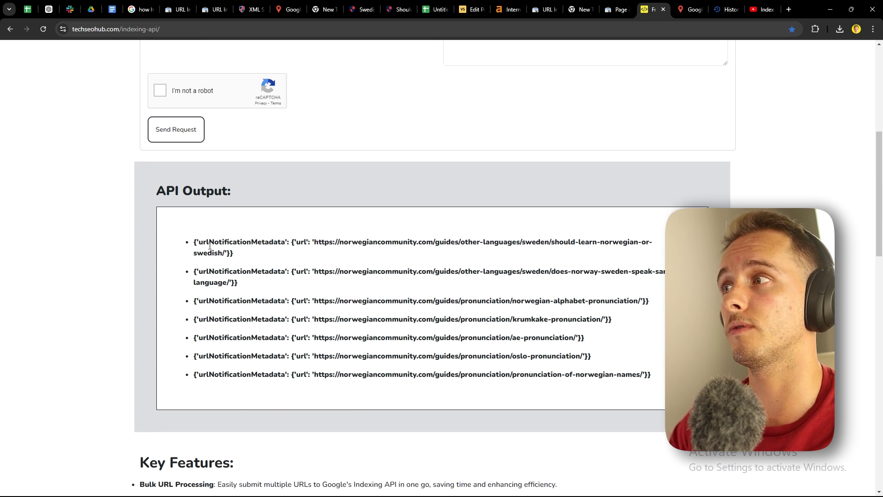
{"action": "left_click_drag", "start_coordinate": [196, 243], "coordinate": [652, 375]}
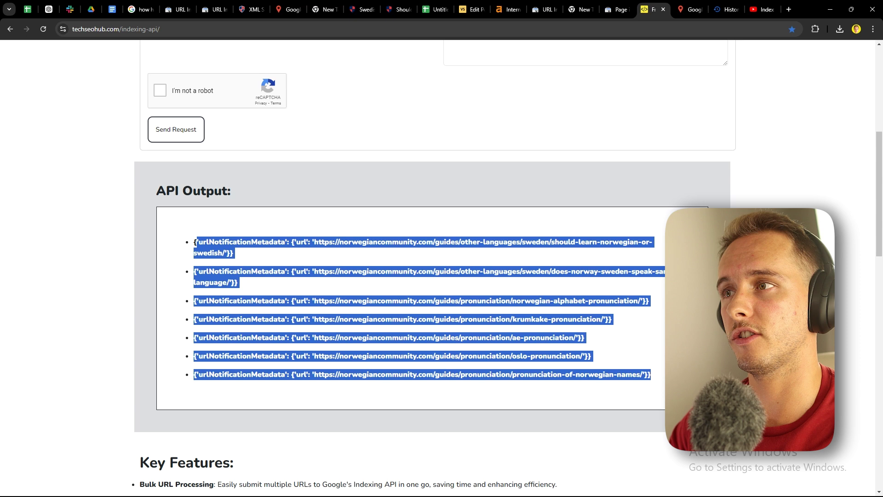
Highlight the first output URL, the should-learn-norwegian-or-swedish guide, in the API Output.
{"action": "left_click", "coordinate": [503, 331]}
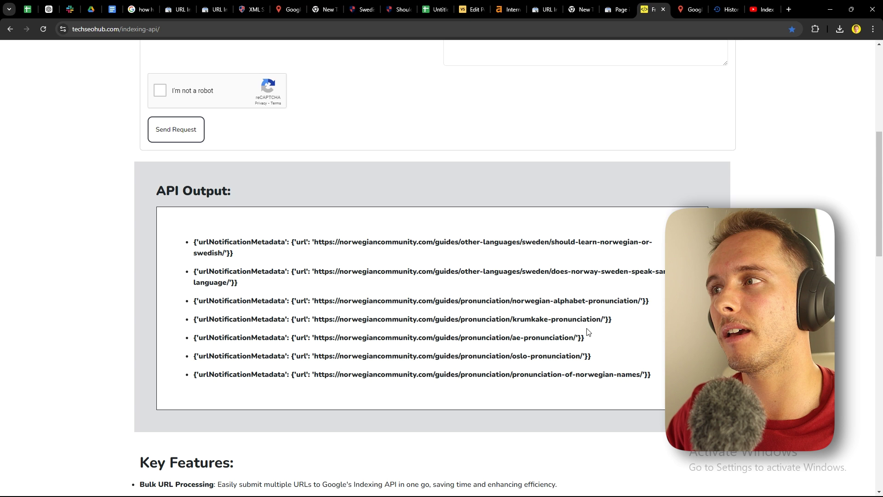
{"action": "left_click_drag", "start_coordinate": [317, 242], "coordinate": [227, 253]}
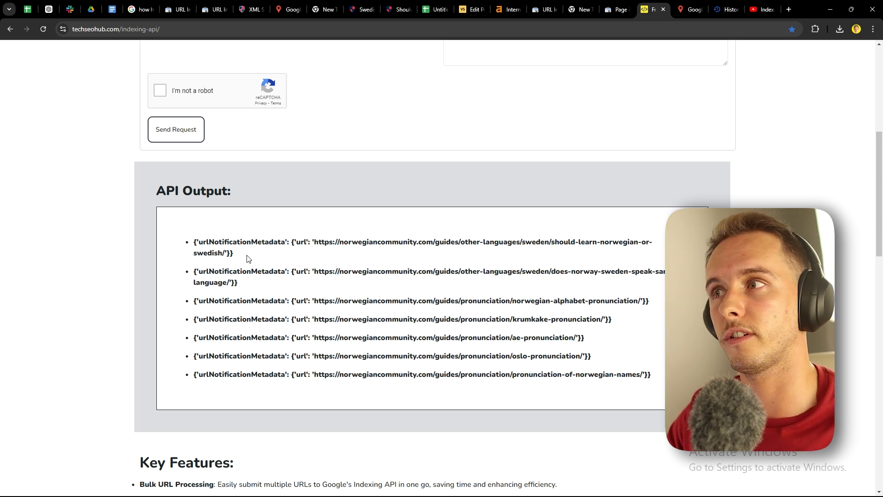
{"action": "left_click_drag", "start_coordinate": [313, 243], "coordinate": [225, 252]}
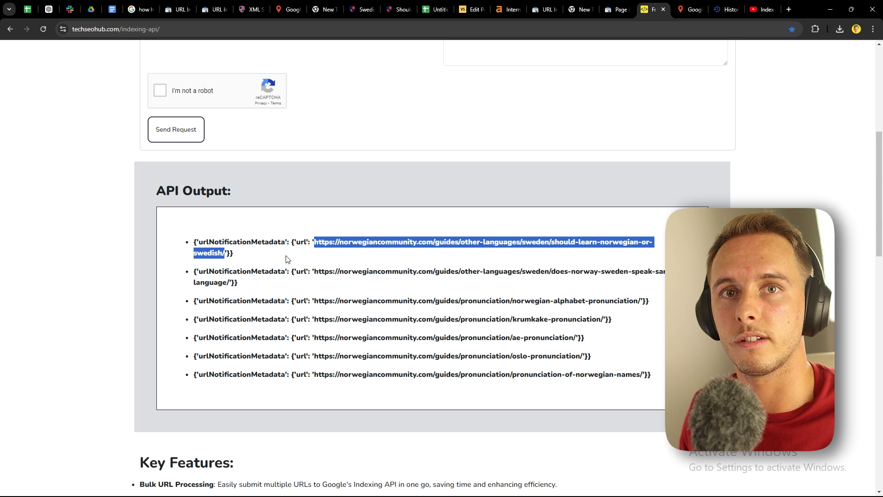
{"action": "key", "text": "ctrl+shift+Tab"}
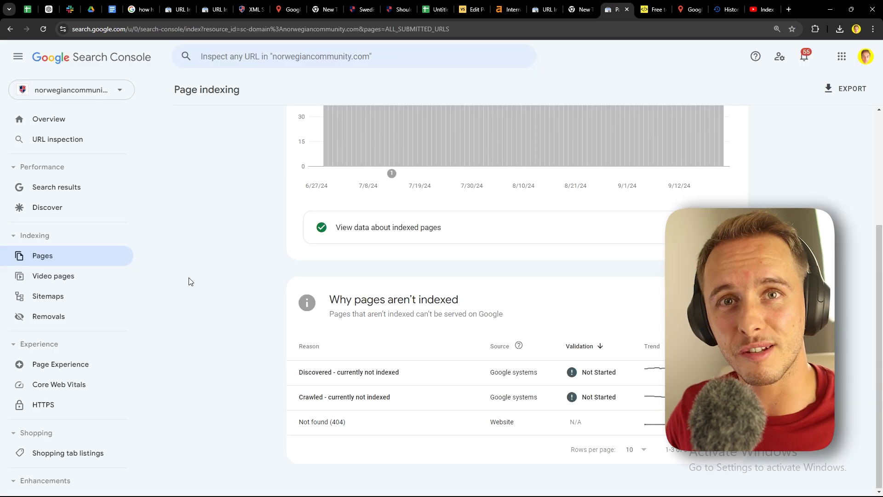